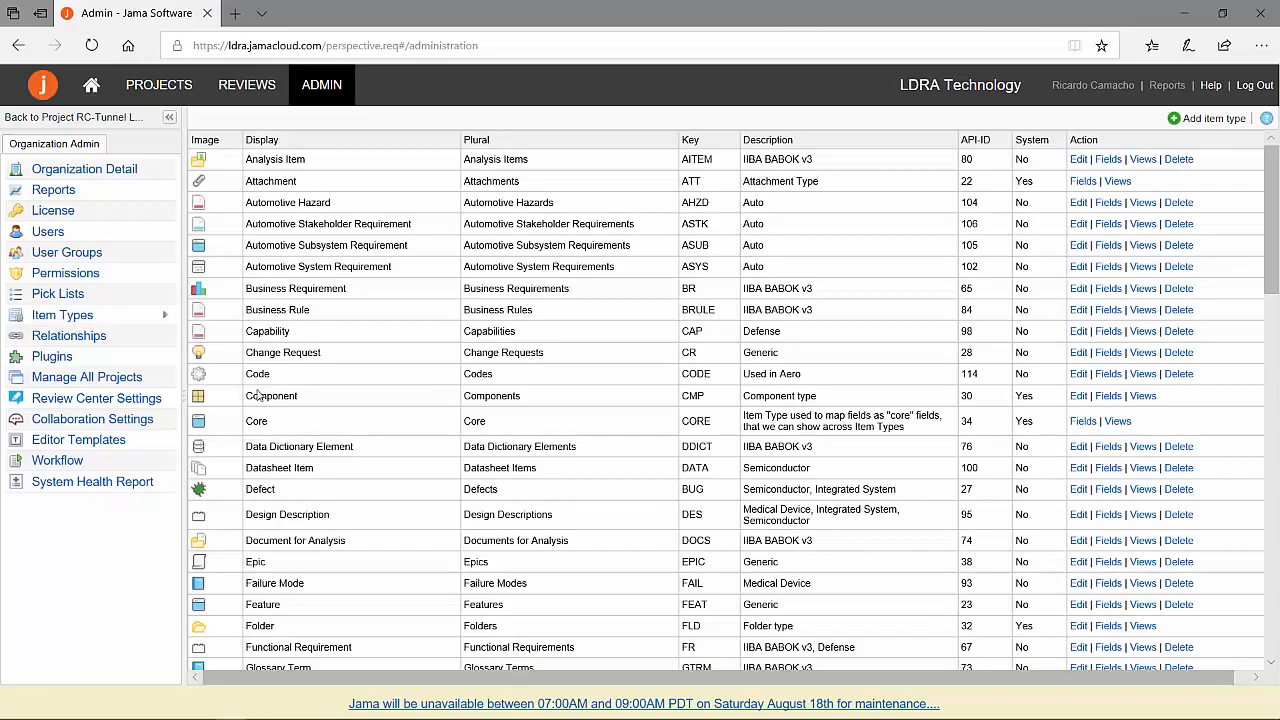
Examine the field definitions of the TBmanager Low Level Test item type in the Jama administration.
scroll(320, 462, "down", 5)
scroll(320, 462, "down", 20)
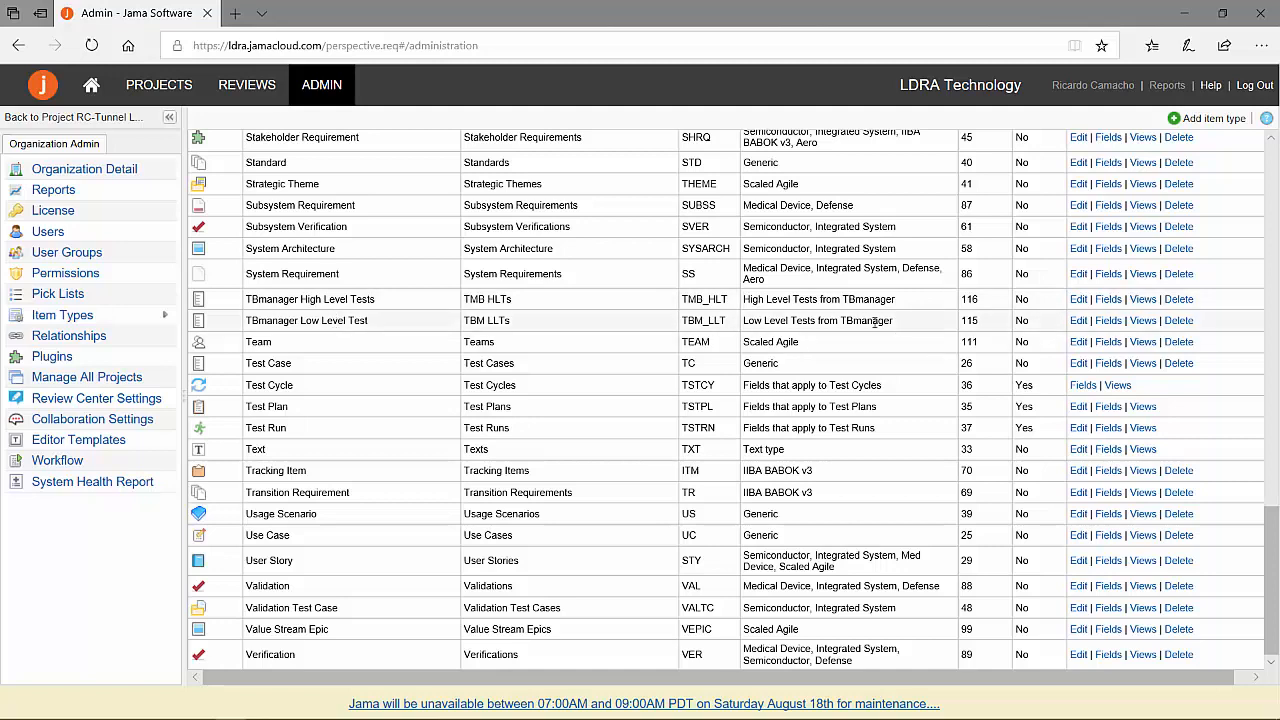
left_click(1110, 321)
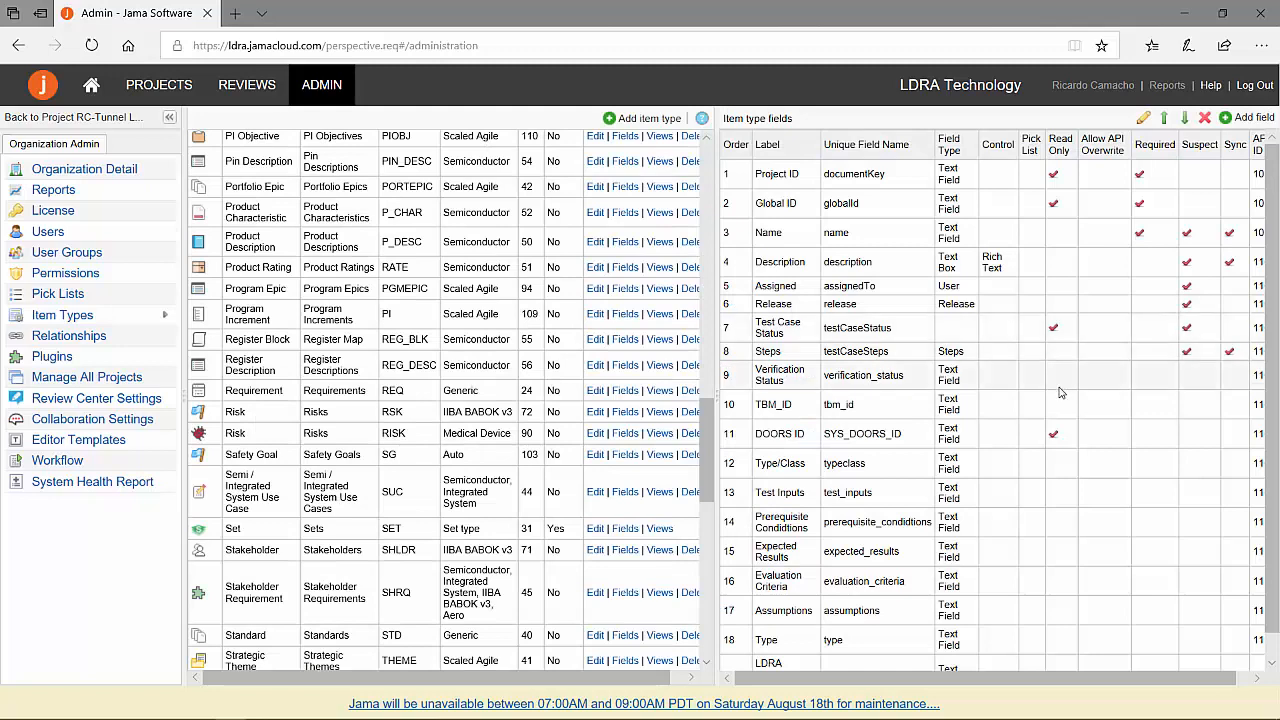
scroll(1058, 398, "down", 1)
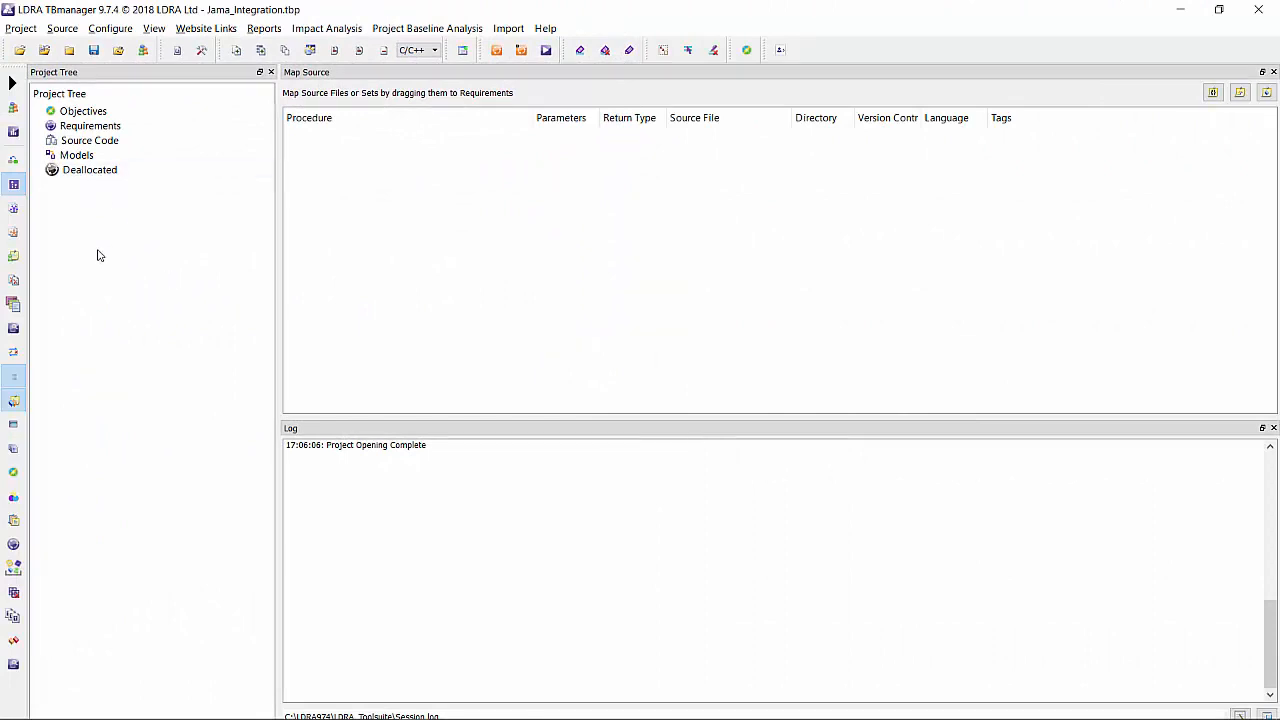
Switch to LDRA TBmanager and show the Jama_Integration project in the 02) Uniview perspective.
left_click(12, 84)
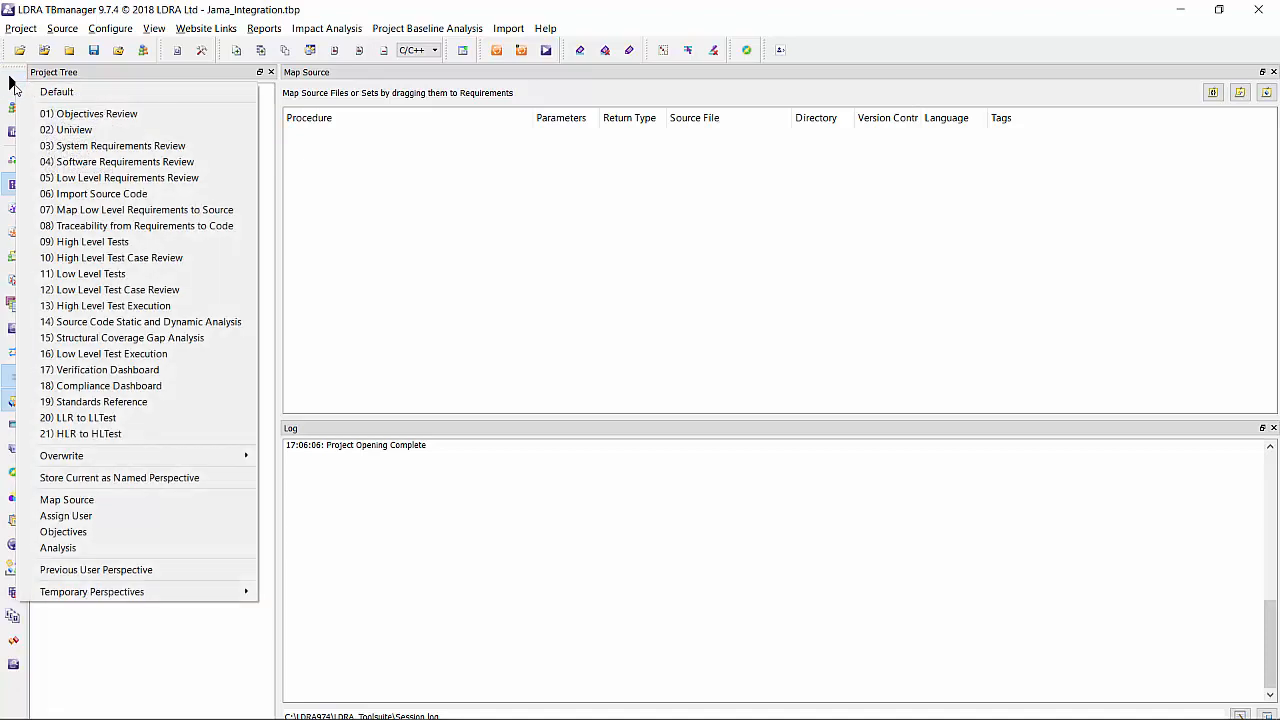
left_click(78, 130)
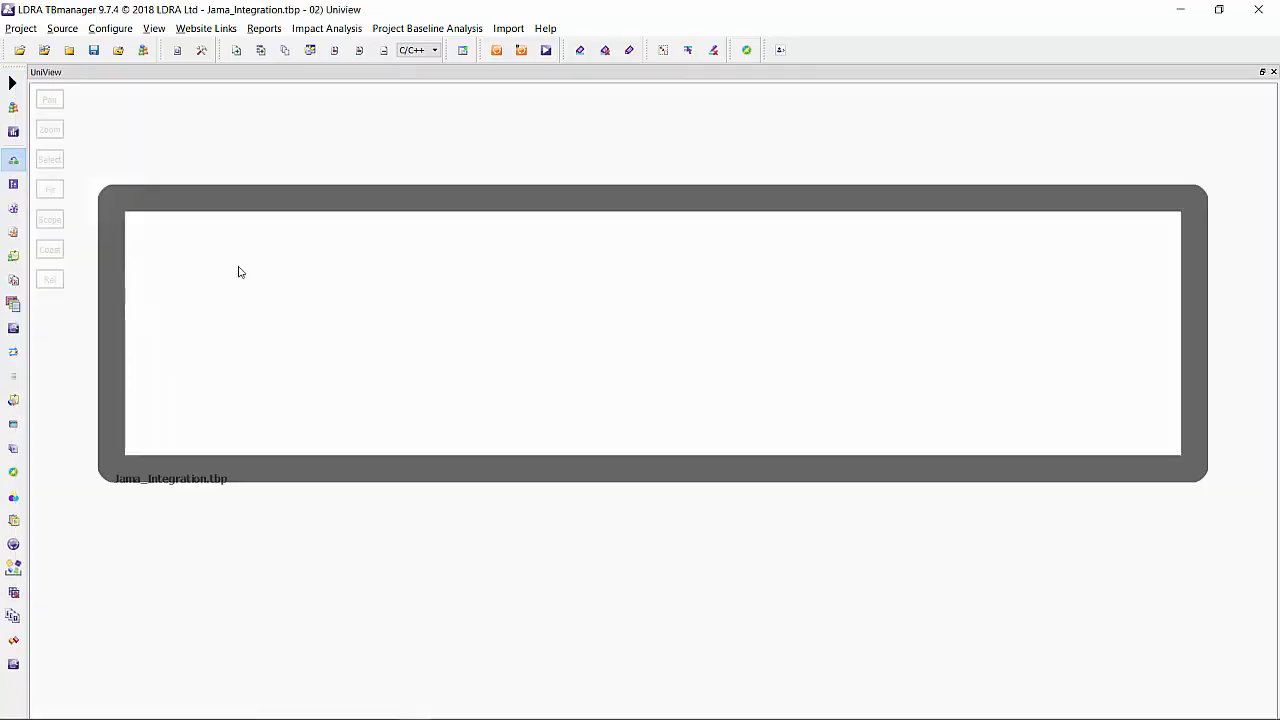
right_click(294, 274)
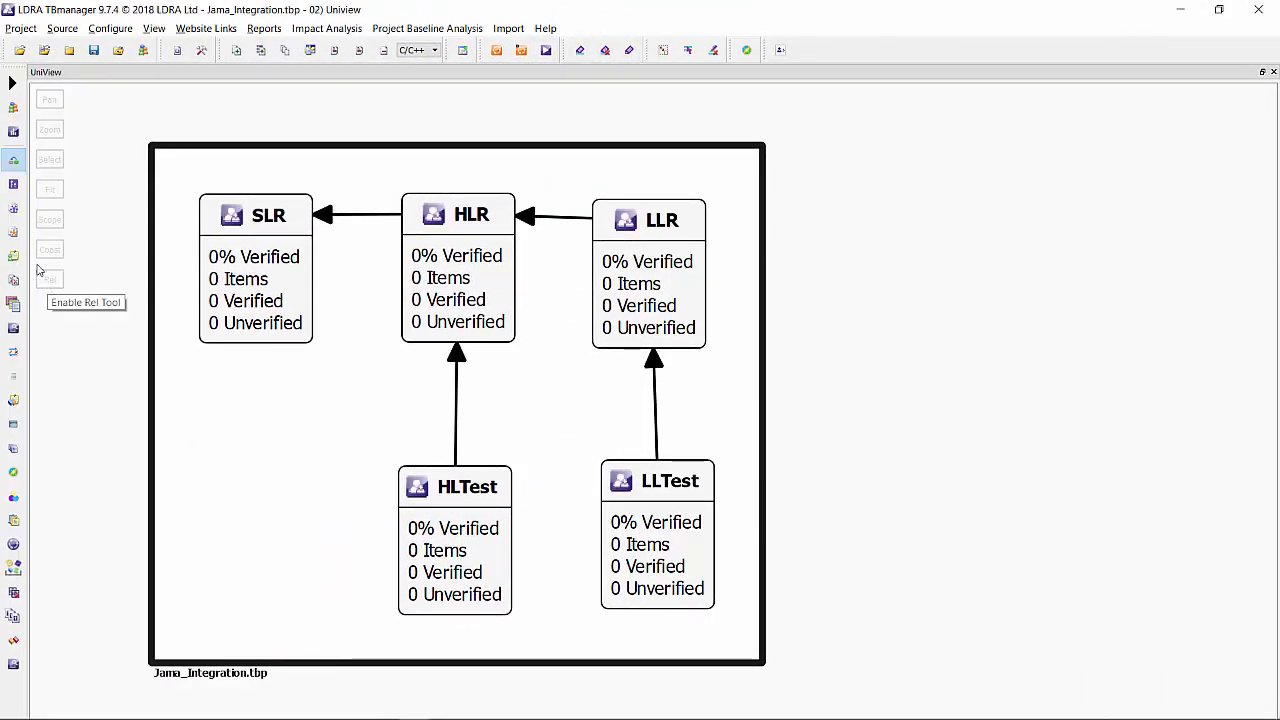
Begin an import from Jama for the SLR group in the Uniview diagram.
right_click(273, 218)
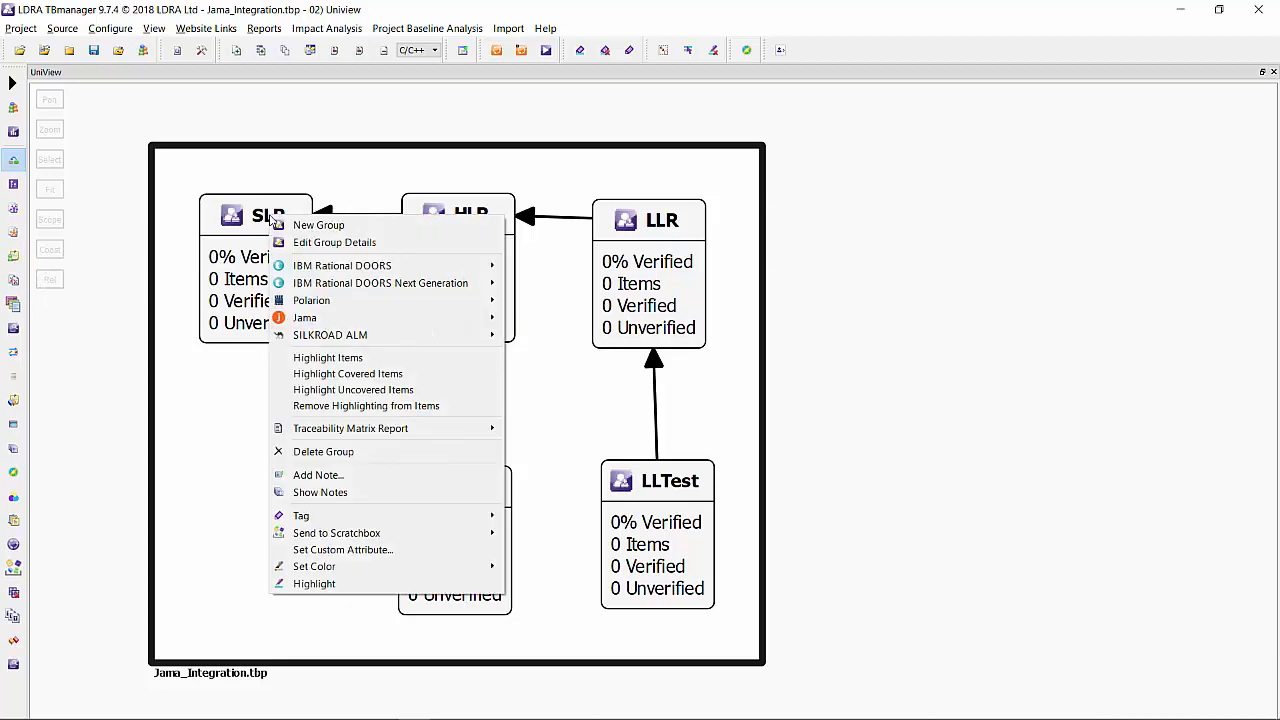
mouse_move(470, 318)
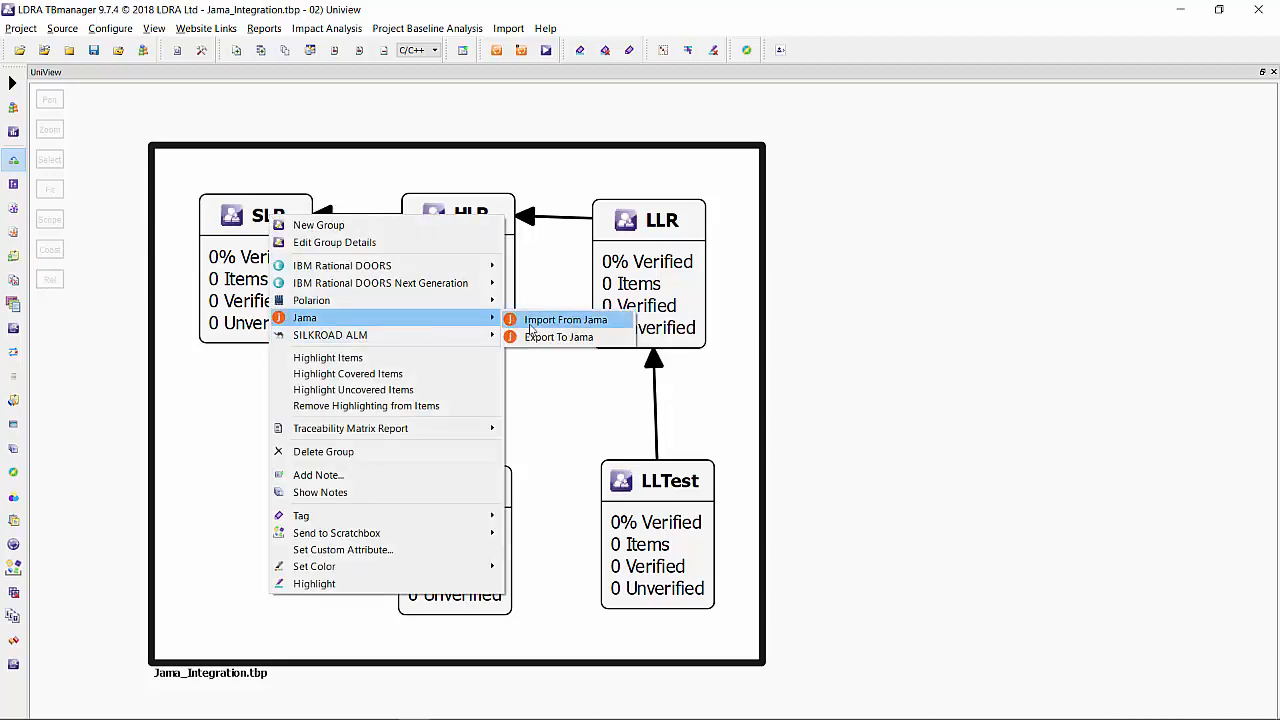
left_click(537, 321)
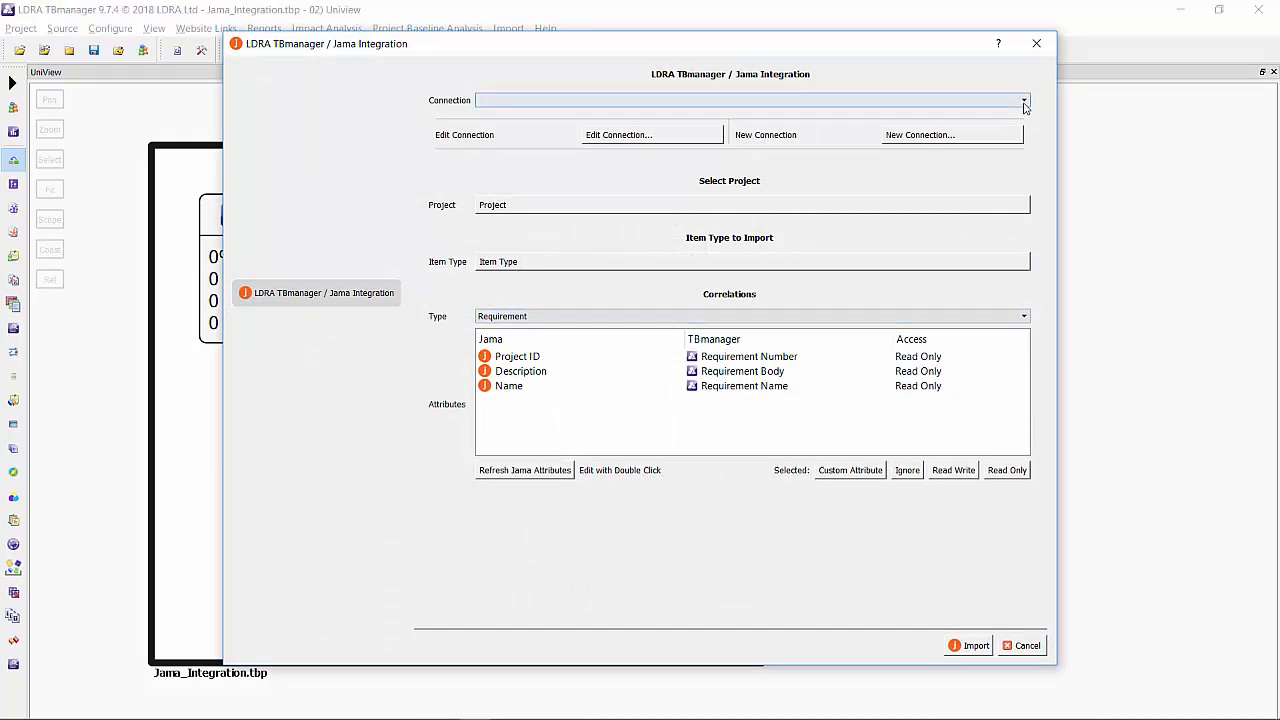
left_click(978, 137)
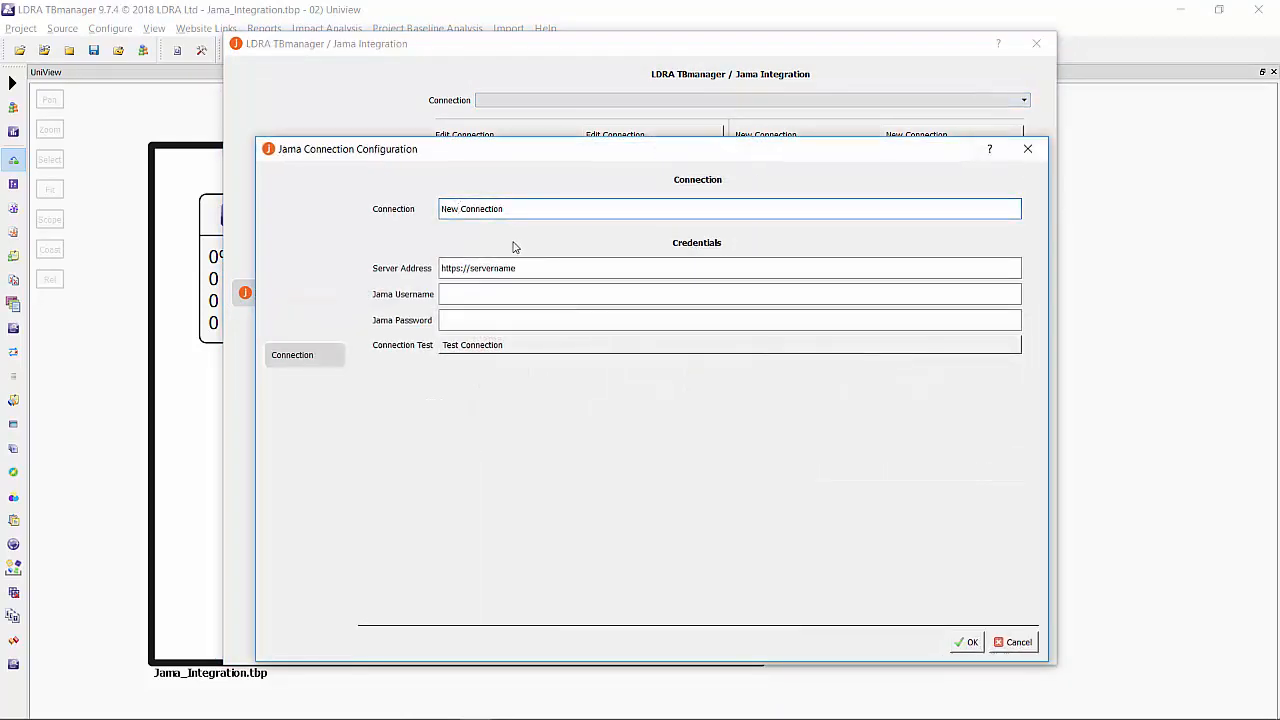
key("BackSpace")
key("BackSpace")
key("BackSpace")
key("BackSpace")
type("Jama")
key("Tab")
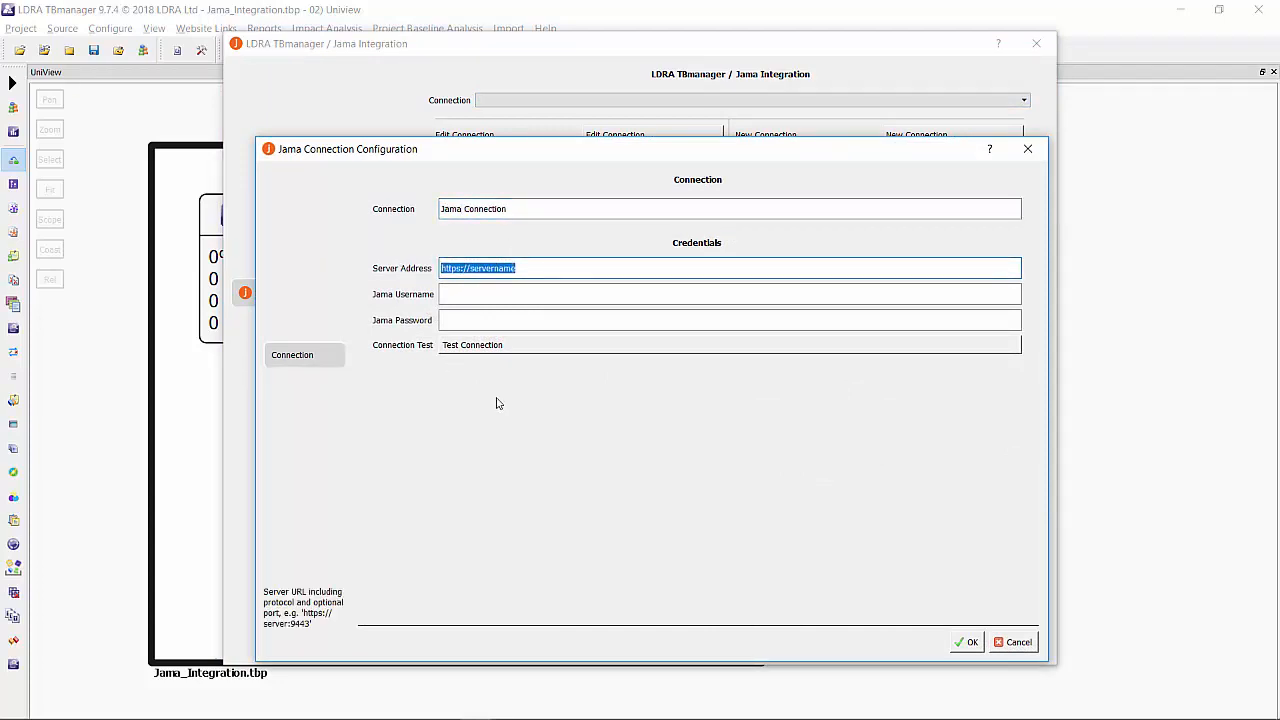
type("https://LDRA.jamacloud.com")
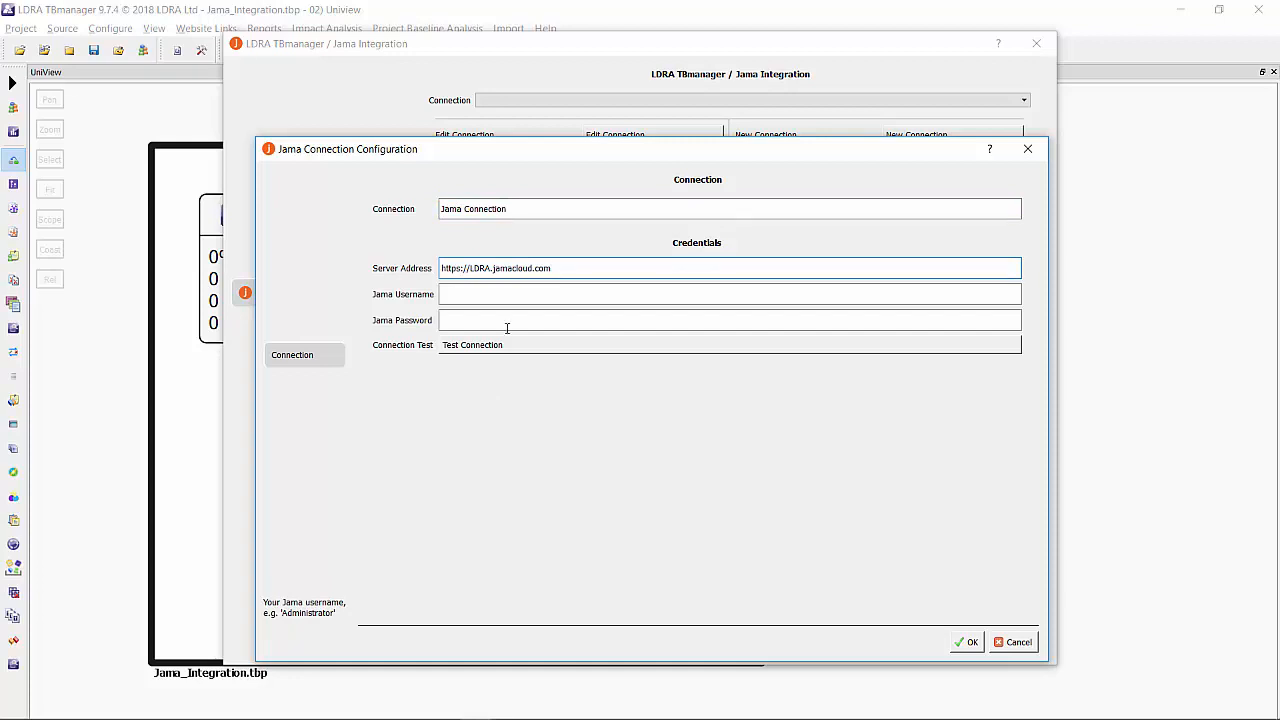
Enter the Jama username and the account password, test the connection and save it.
left_click(472, 295)
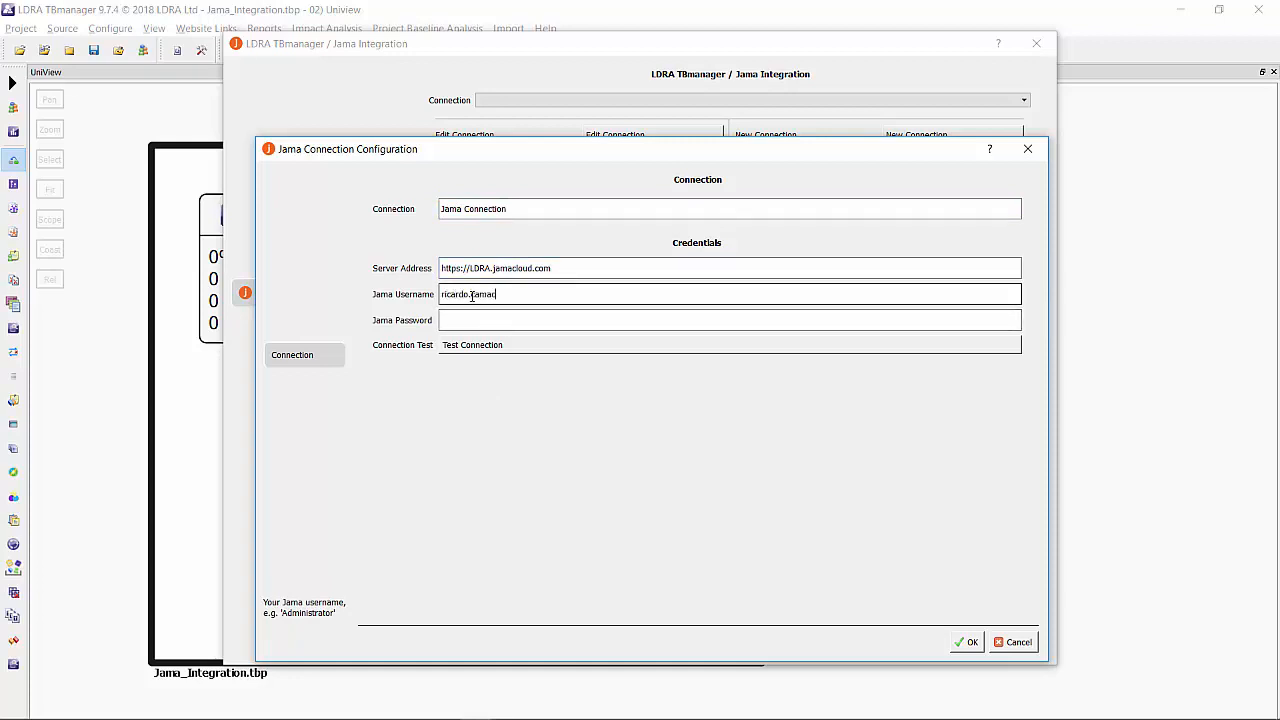
type("ricardo.camacho")
key("Tab")
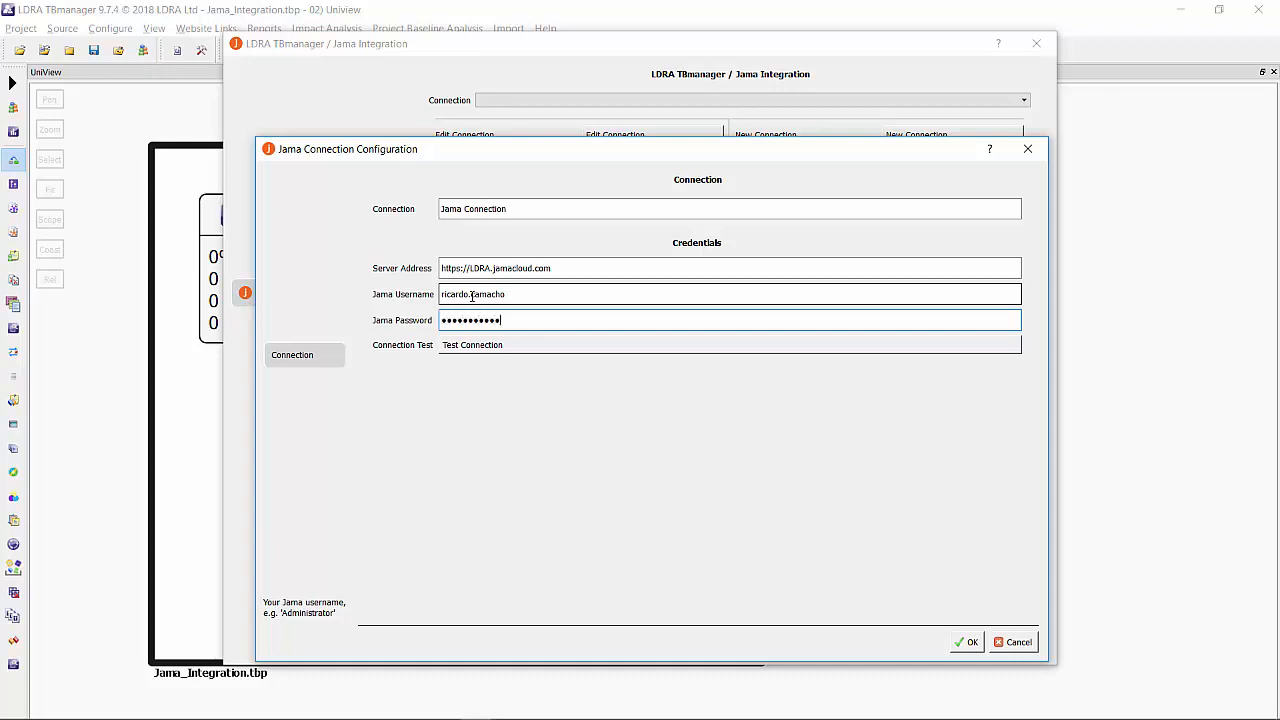
left_click(568, 350)
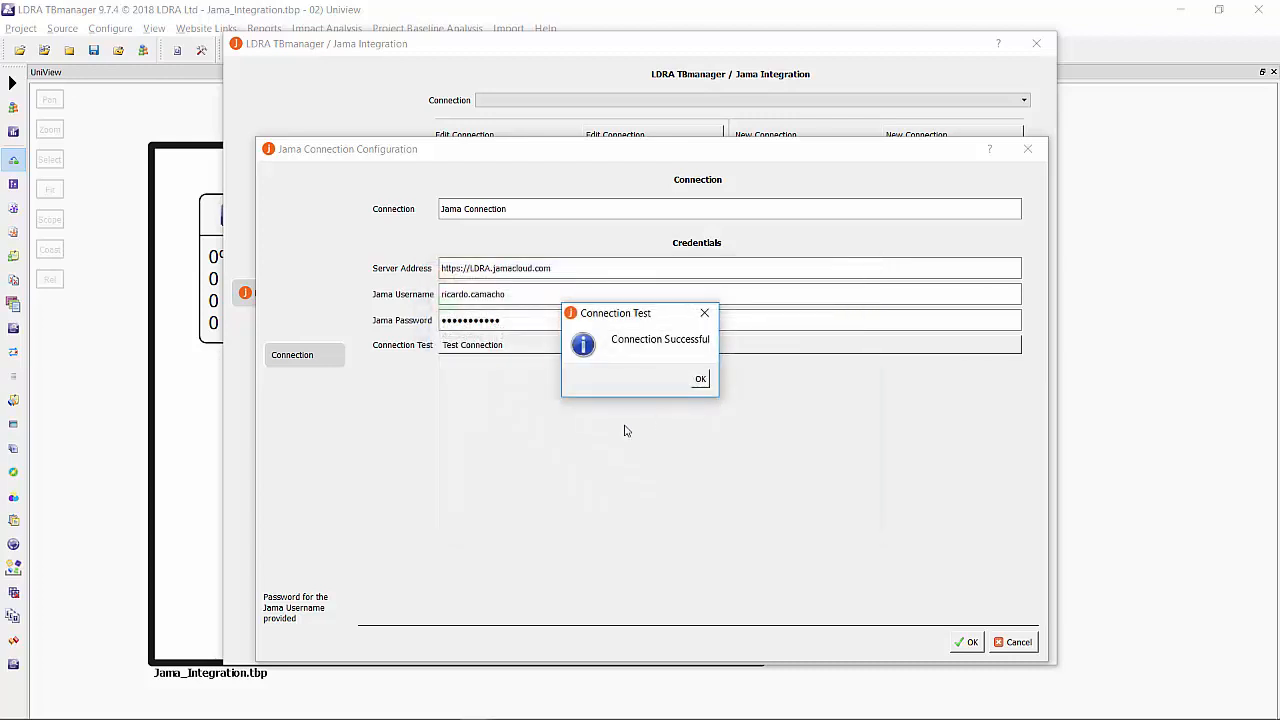
left_click(700, 379)
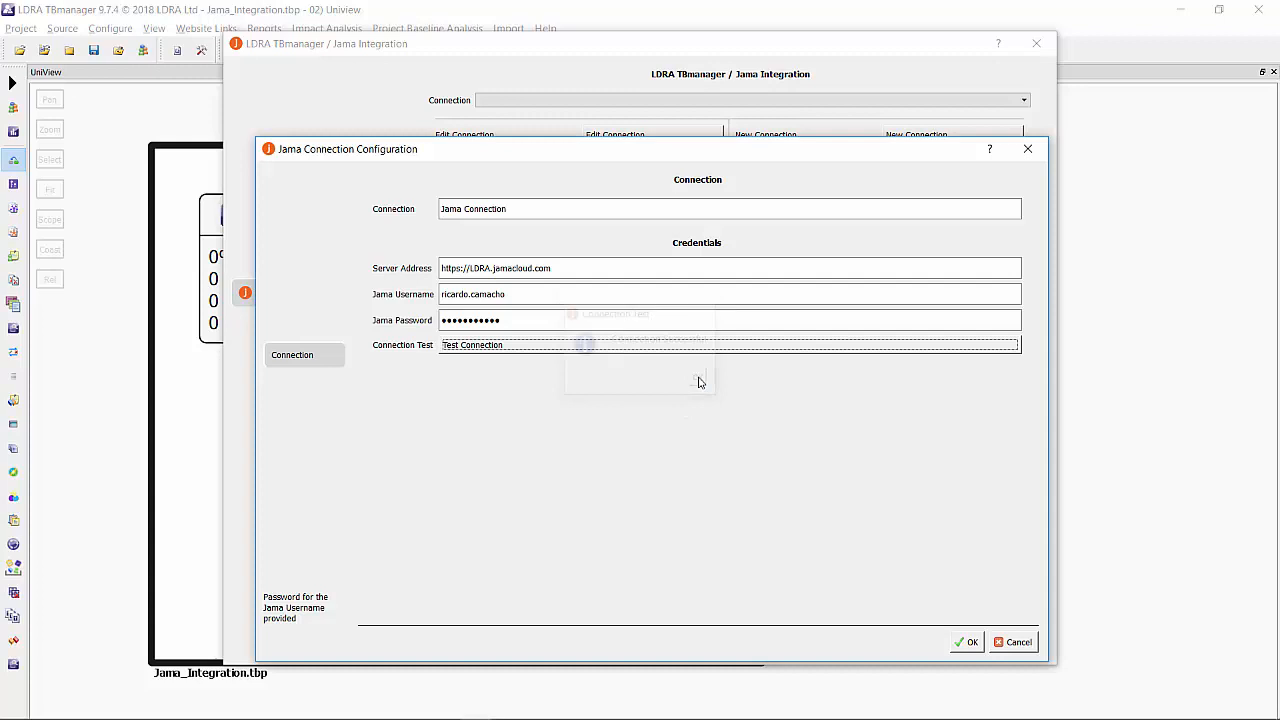
left_click(969, 642)
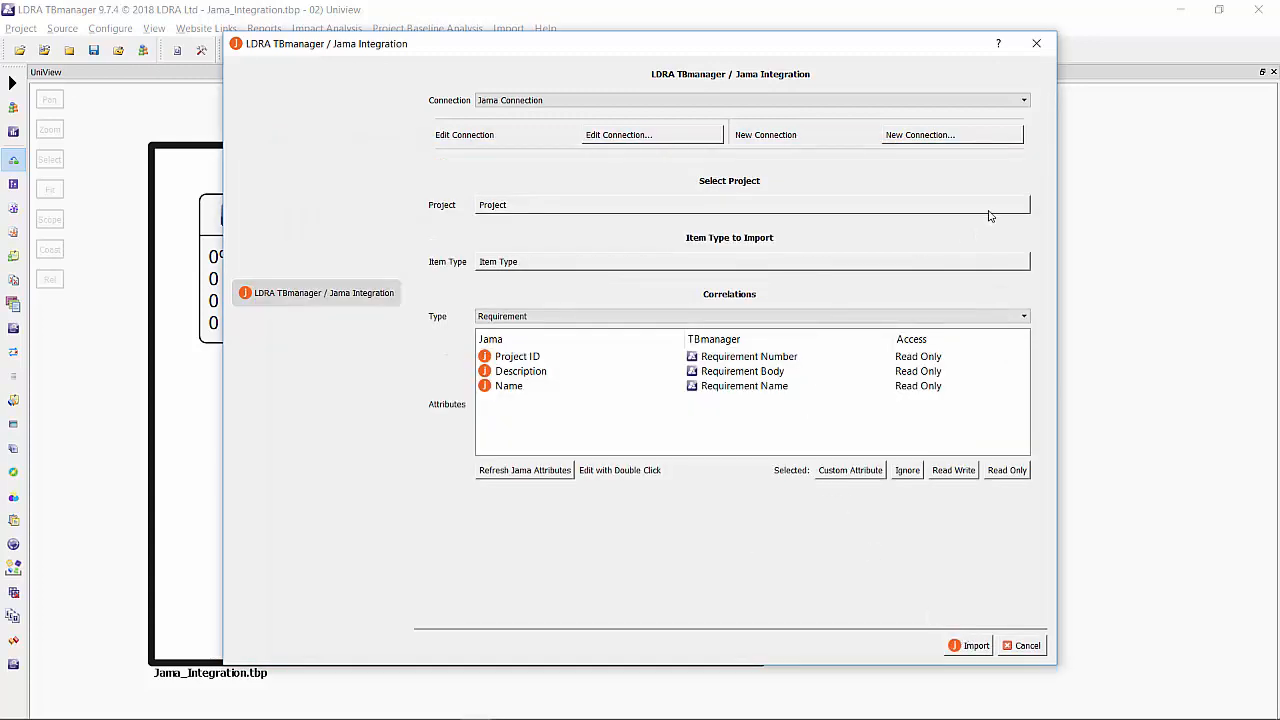
Choose RC-Tunnel Lighting System as the Jama project to import from.
left_click(990, 208)
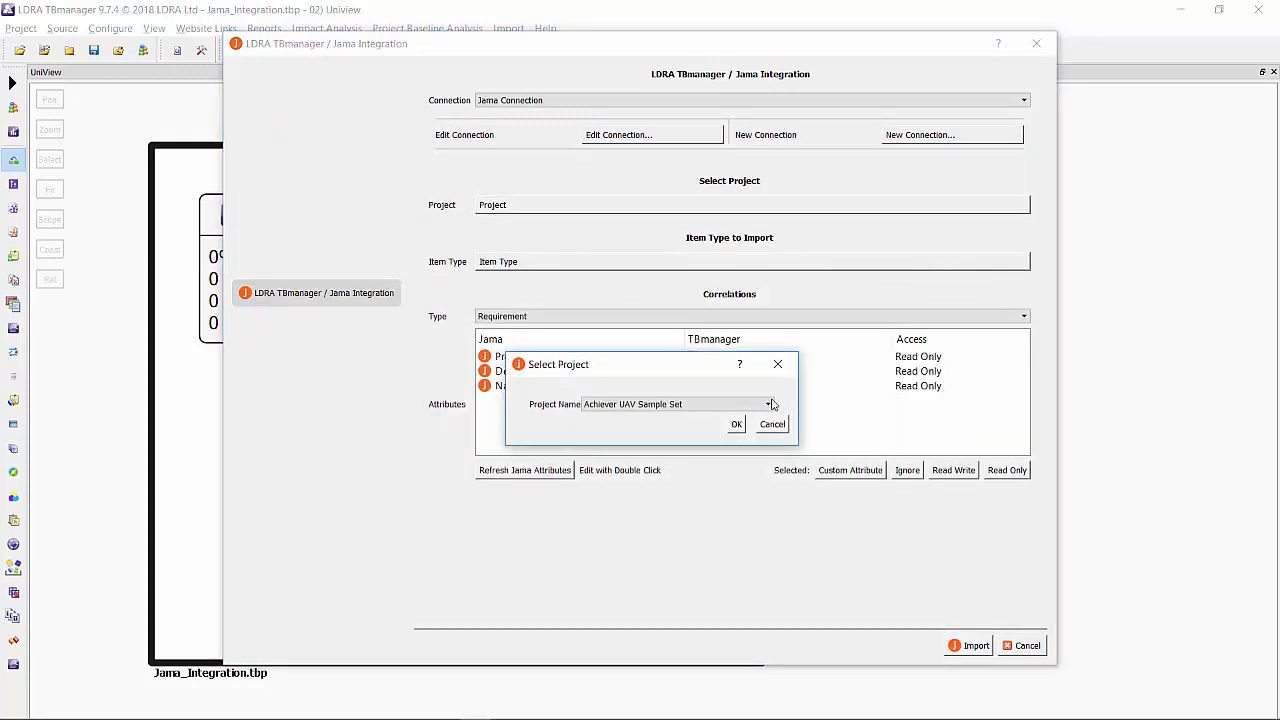
left_click(768, 404)
left_click_drag(768, 466, 768, 508)
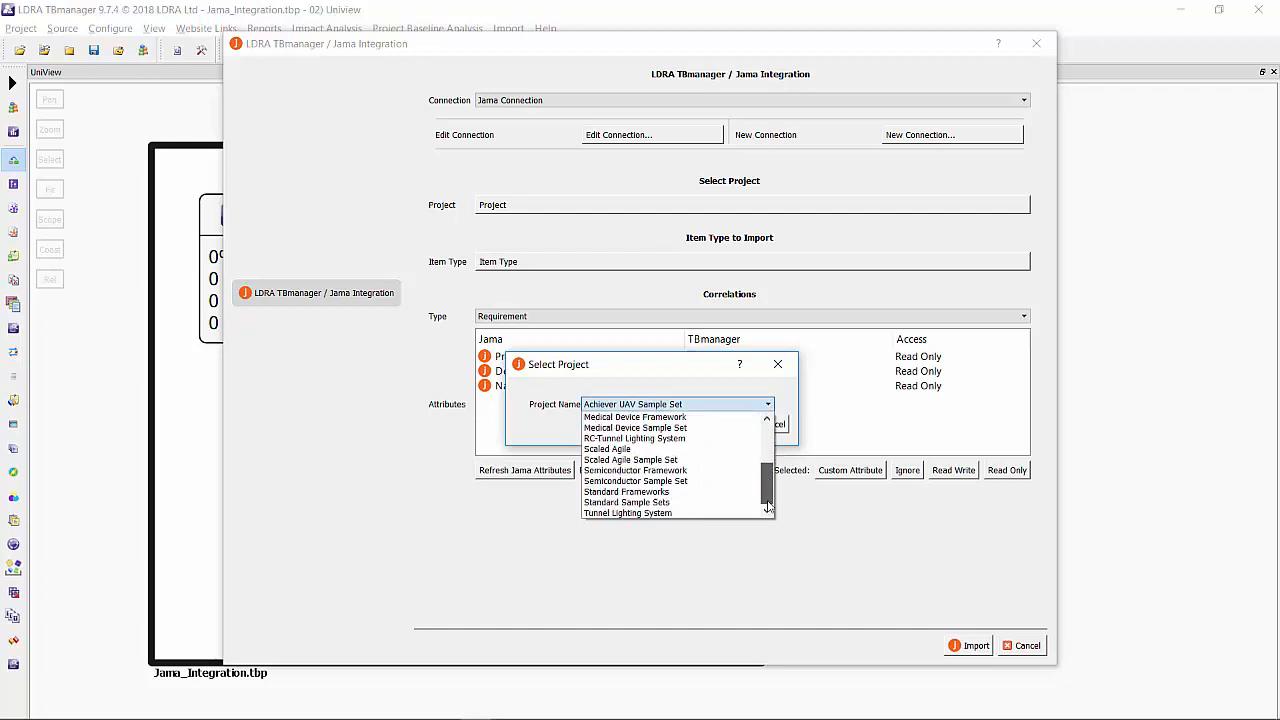
left_click(655, 440)
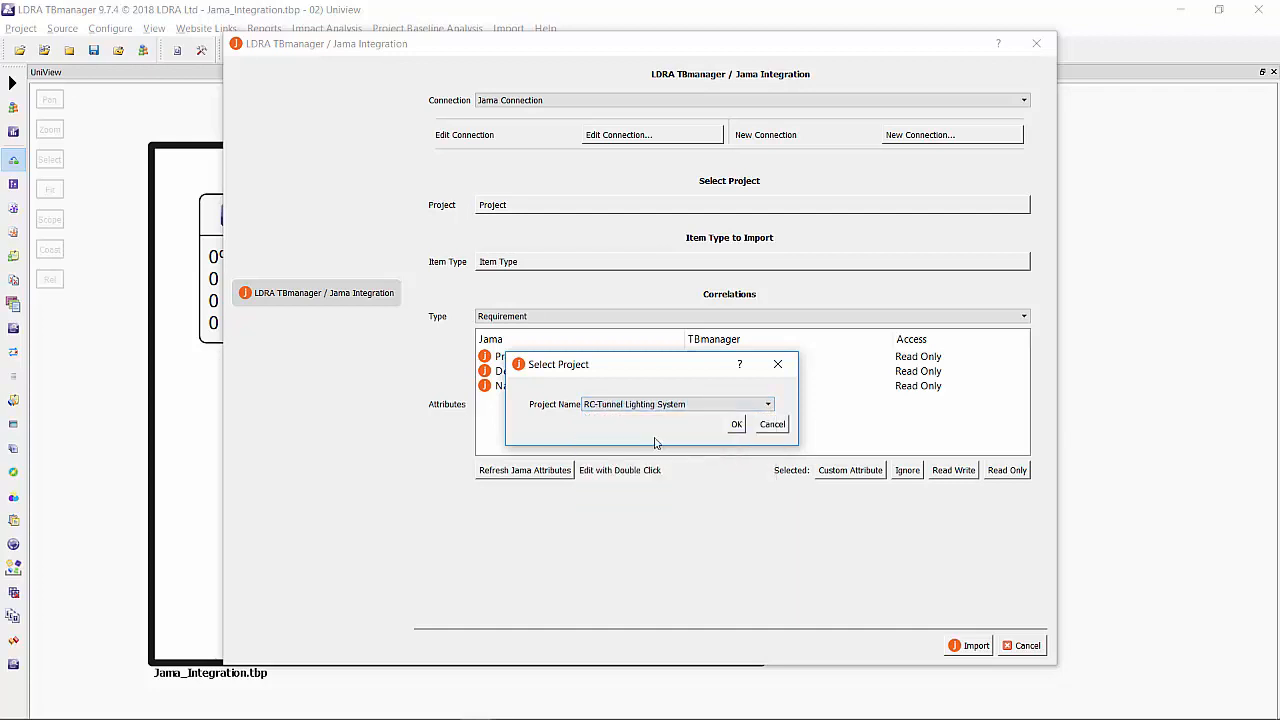
left_click(736, 425)
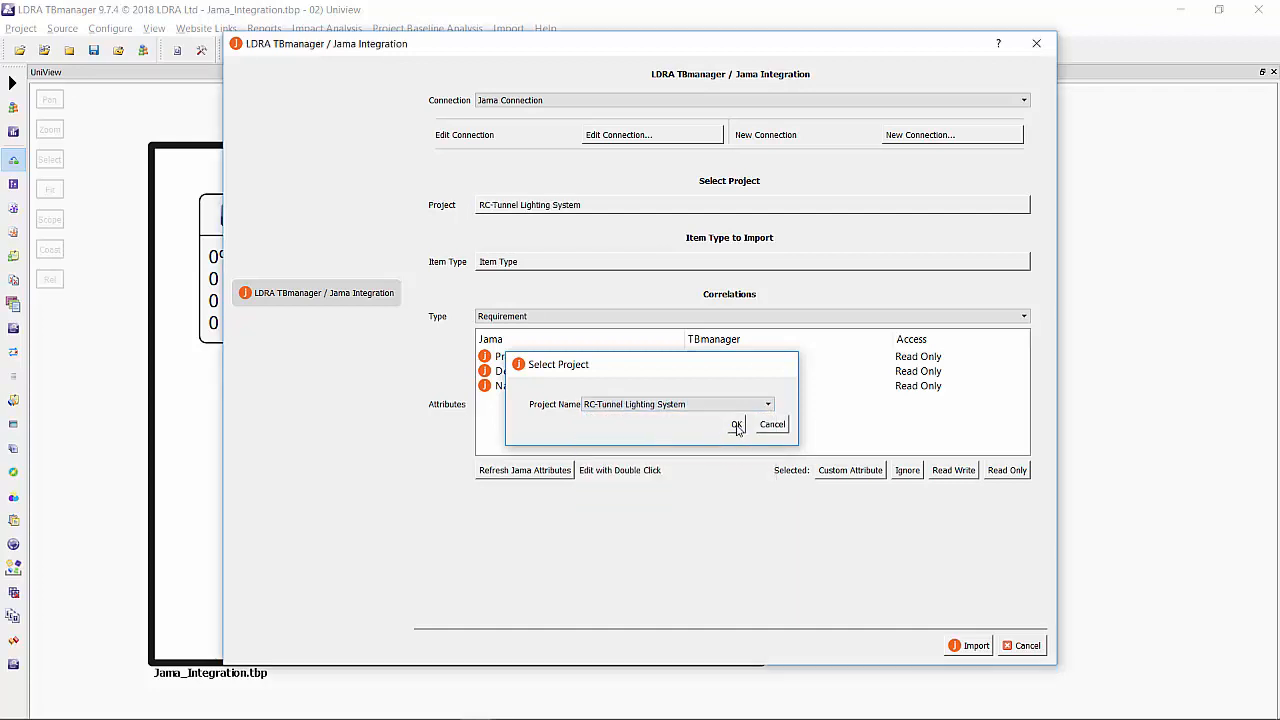
Set the item type to import to System Requirement.
left_click(1022, 267)
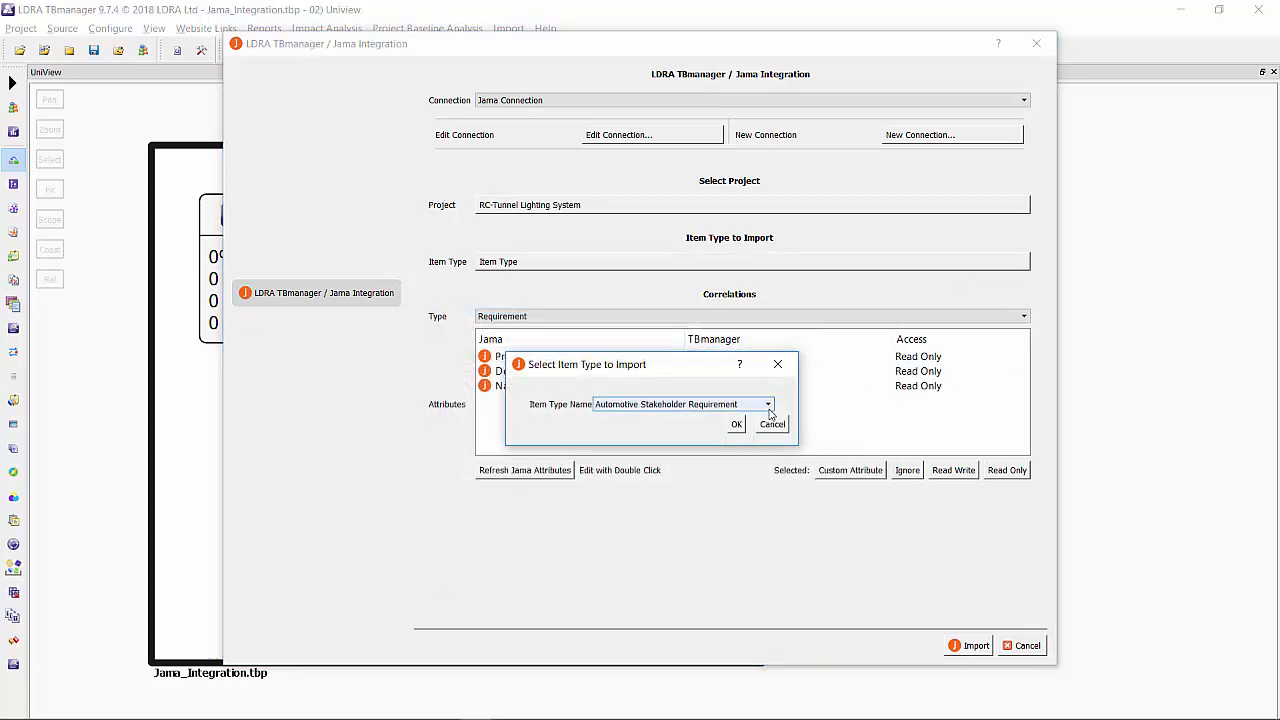
left_click(769, 408)
left_click_drag(767, 425, 767, 471)
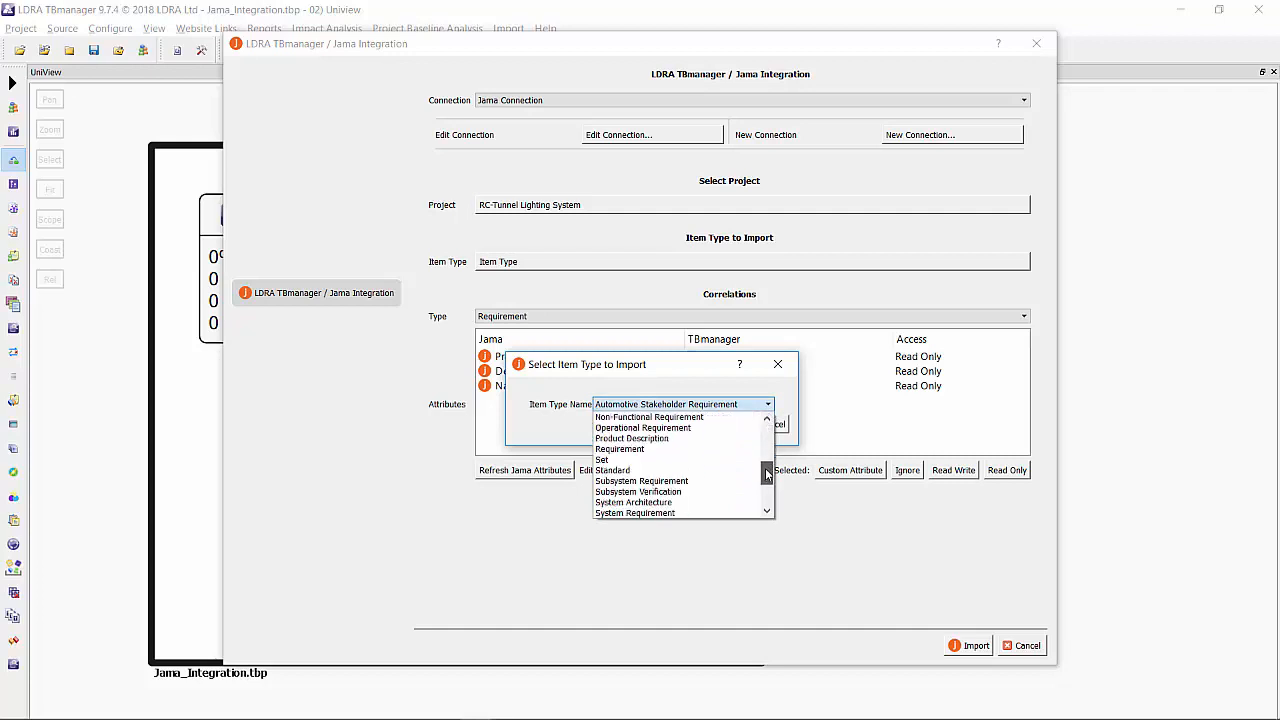
left_click(672, 513)
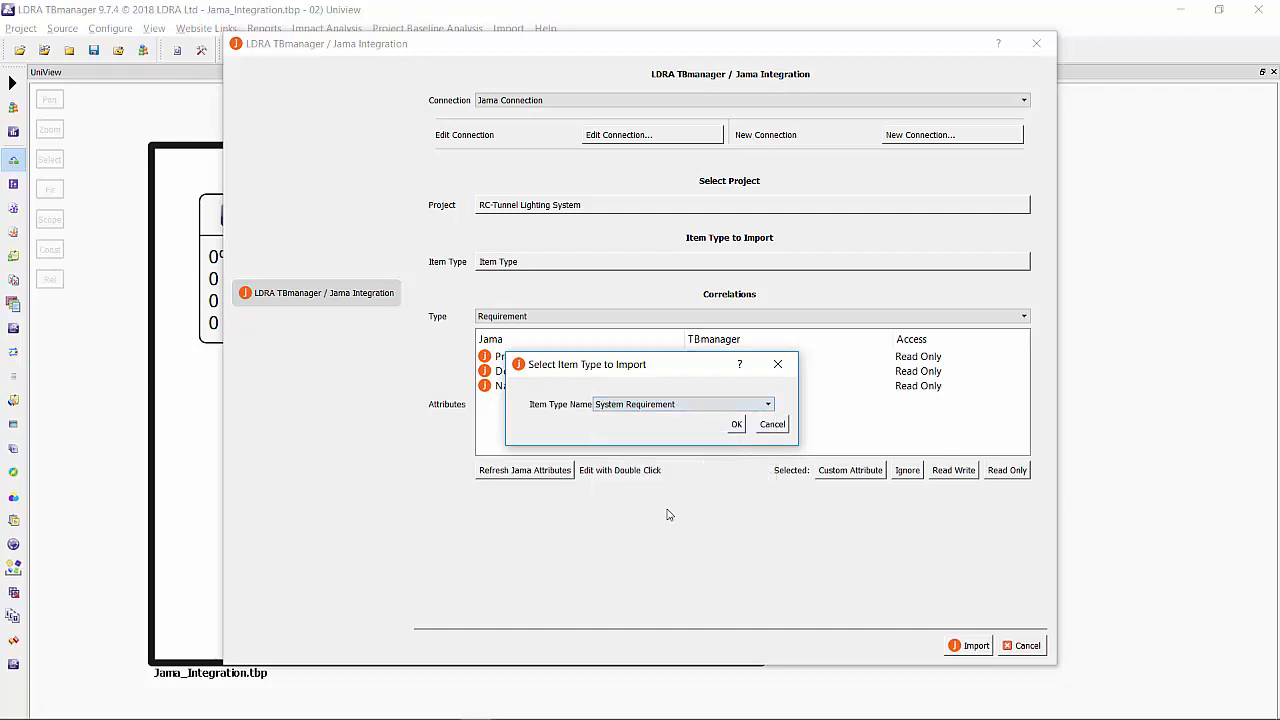
left_click(736, 424)
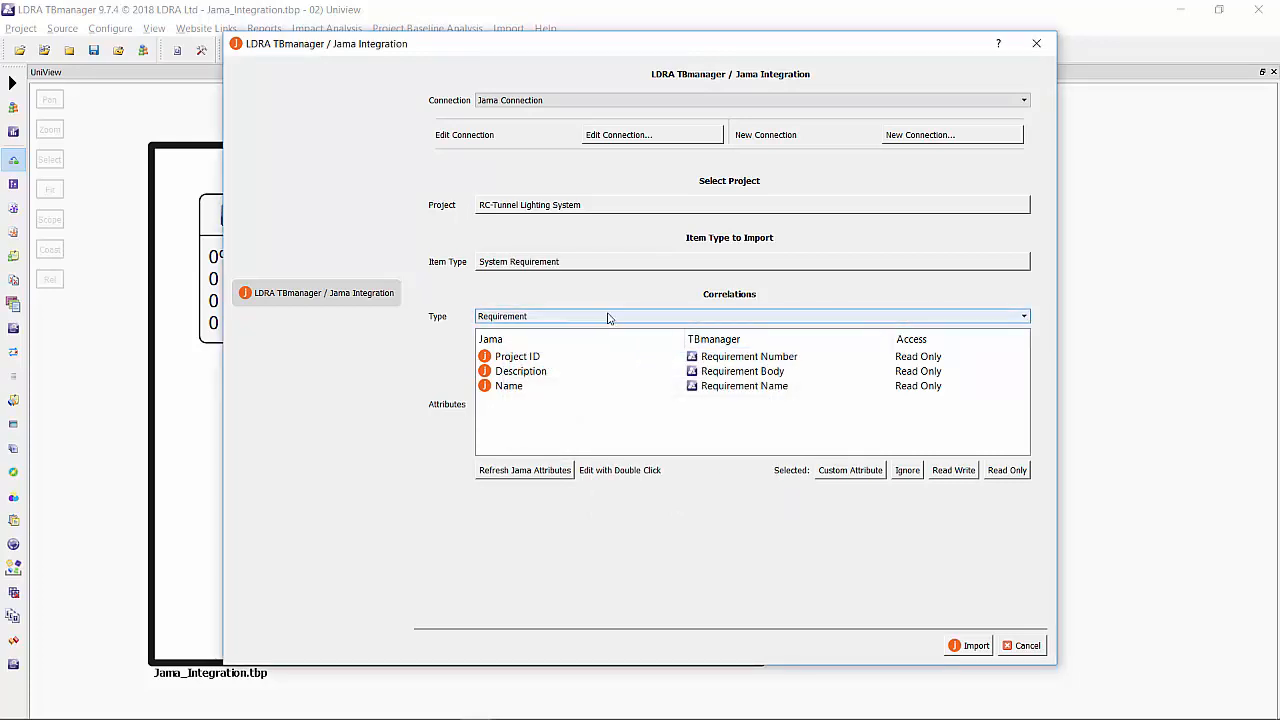
Refresh the Jama attributes and import all listed system requirements into the SLR group.
left_click(510, 470)
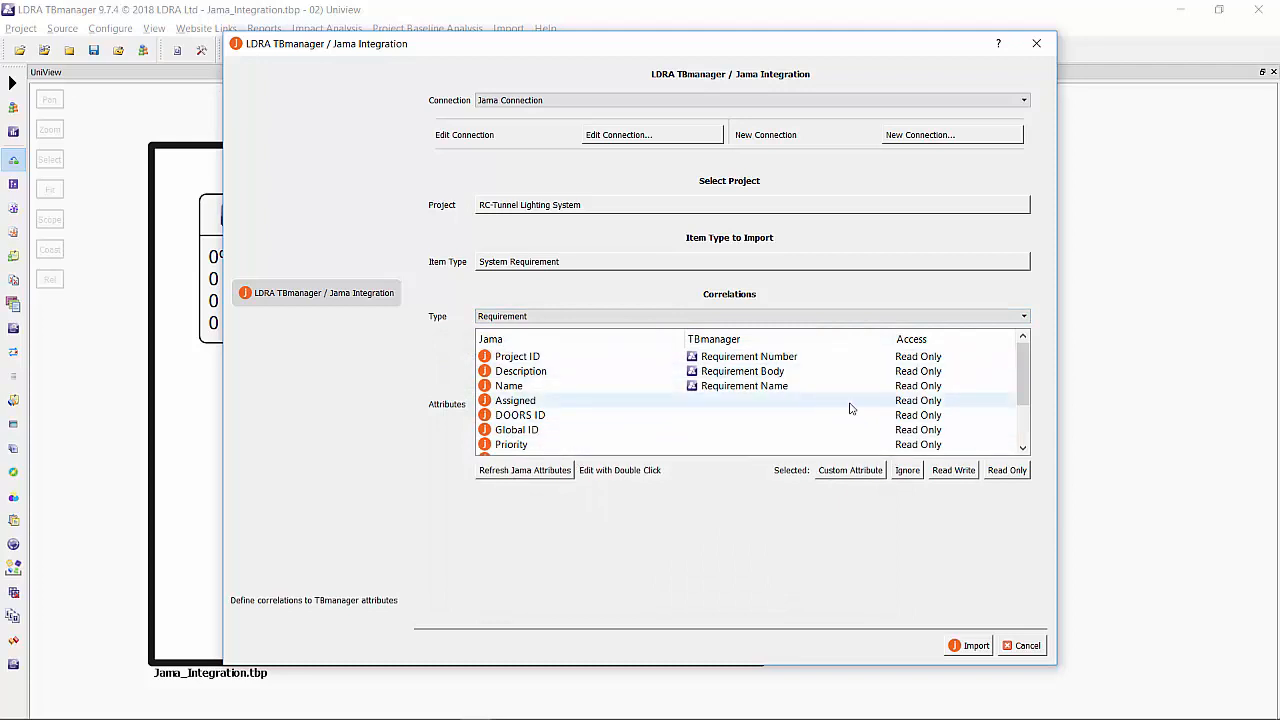
left_click(970, 646)
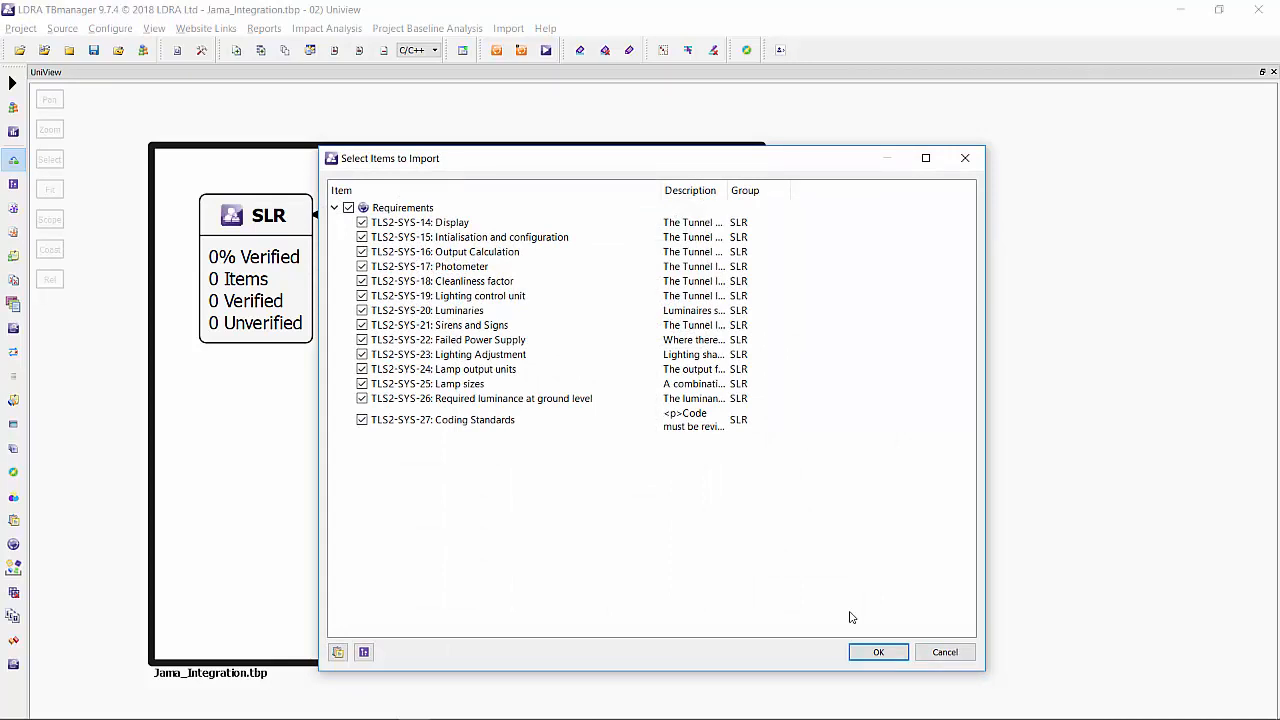
left_click(876, 652)
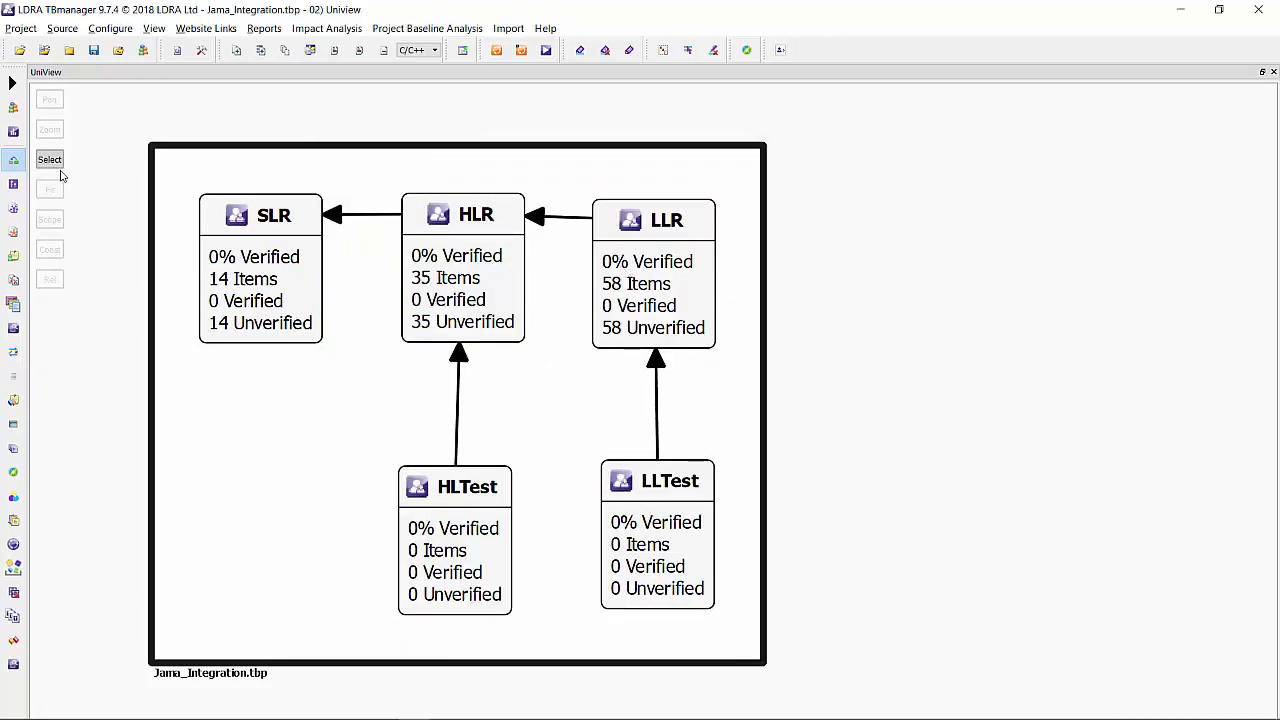
Switch to the Default perspective and inspect the requirements nested under TLS2-SYS-14, including the children of TLS2-HLR-102 and TLS2-HLR-108.
left_click(13, 83)
left_click(87, 95)
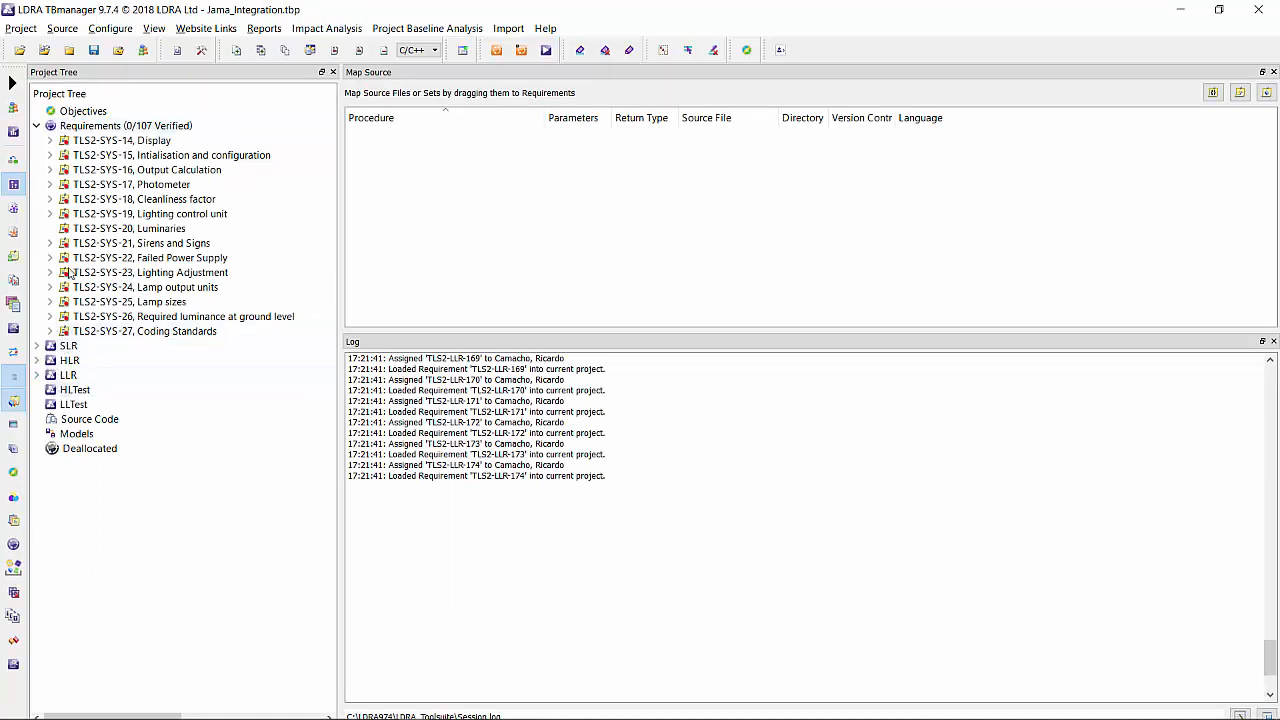
left_click(50, 141)
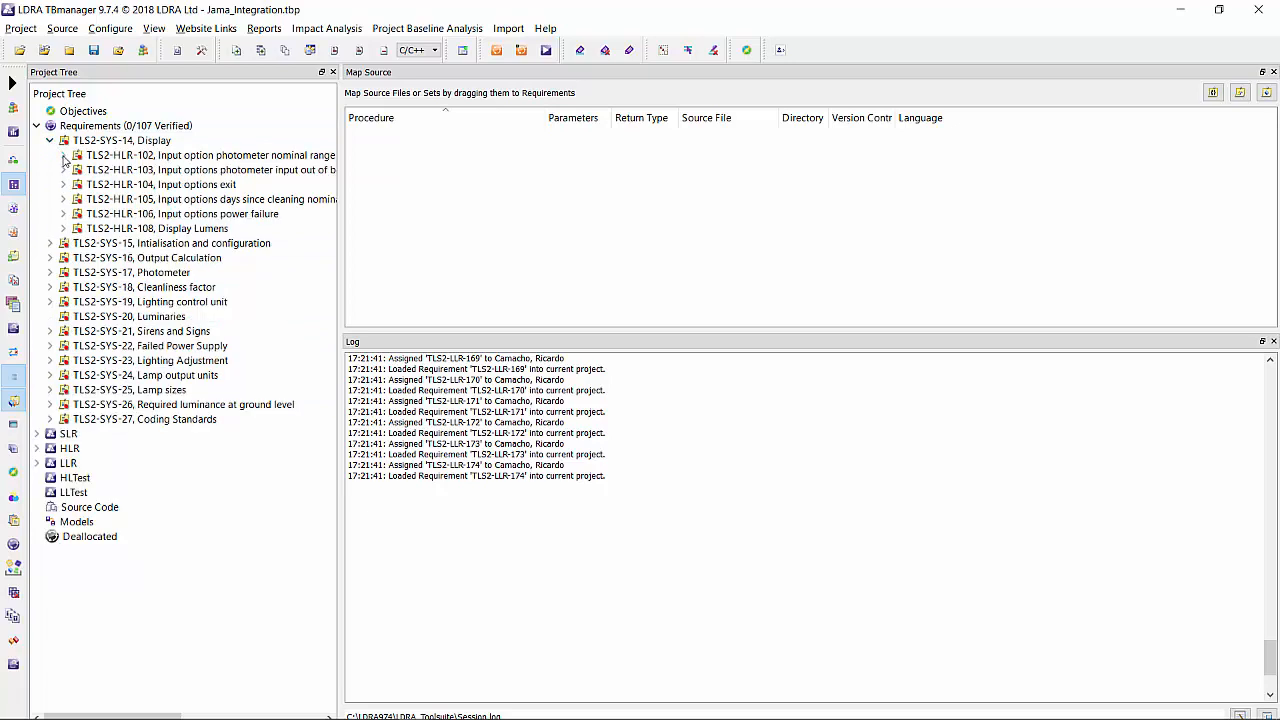
left_click(63, 156)
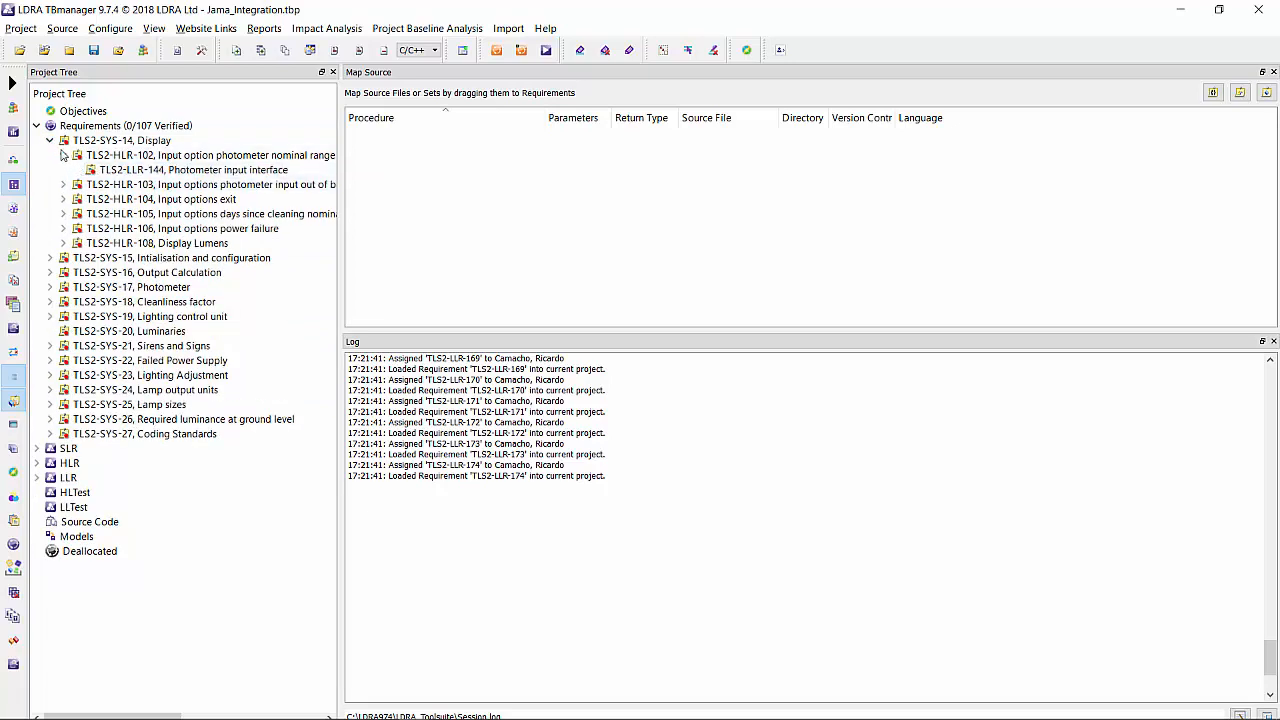
left_click(63, 157)
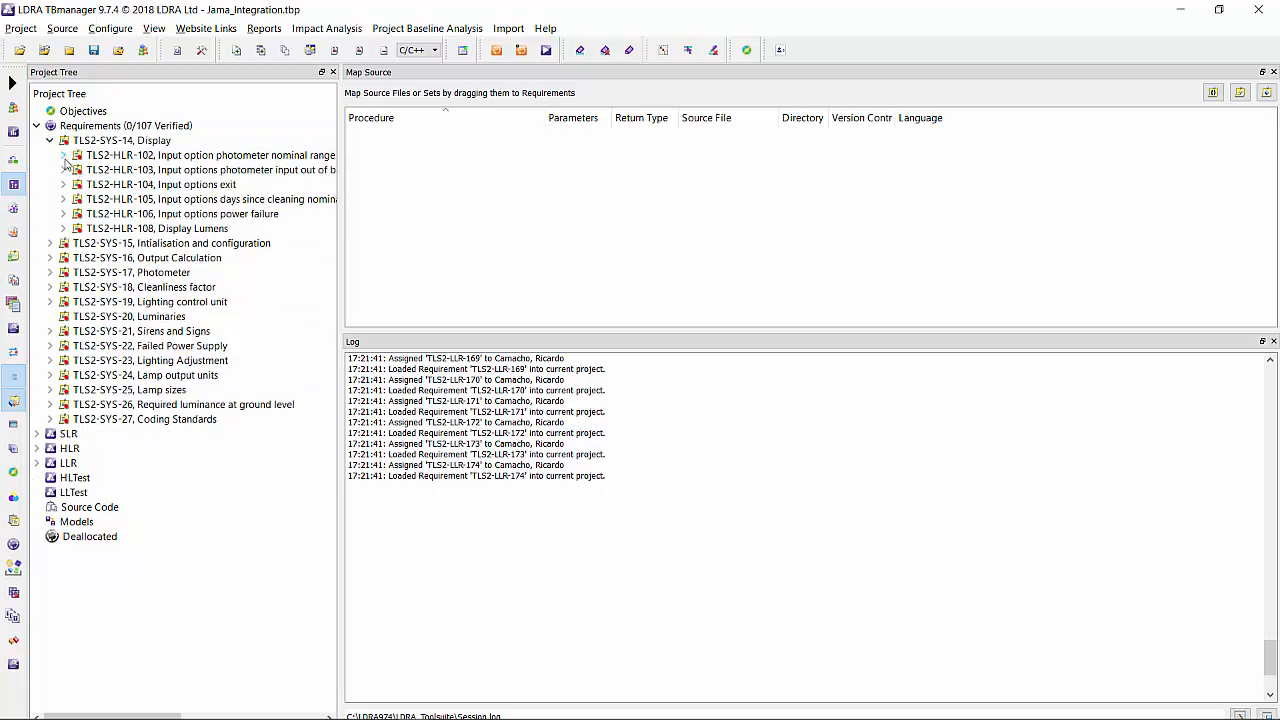
left_click(63, 229)
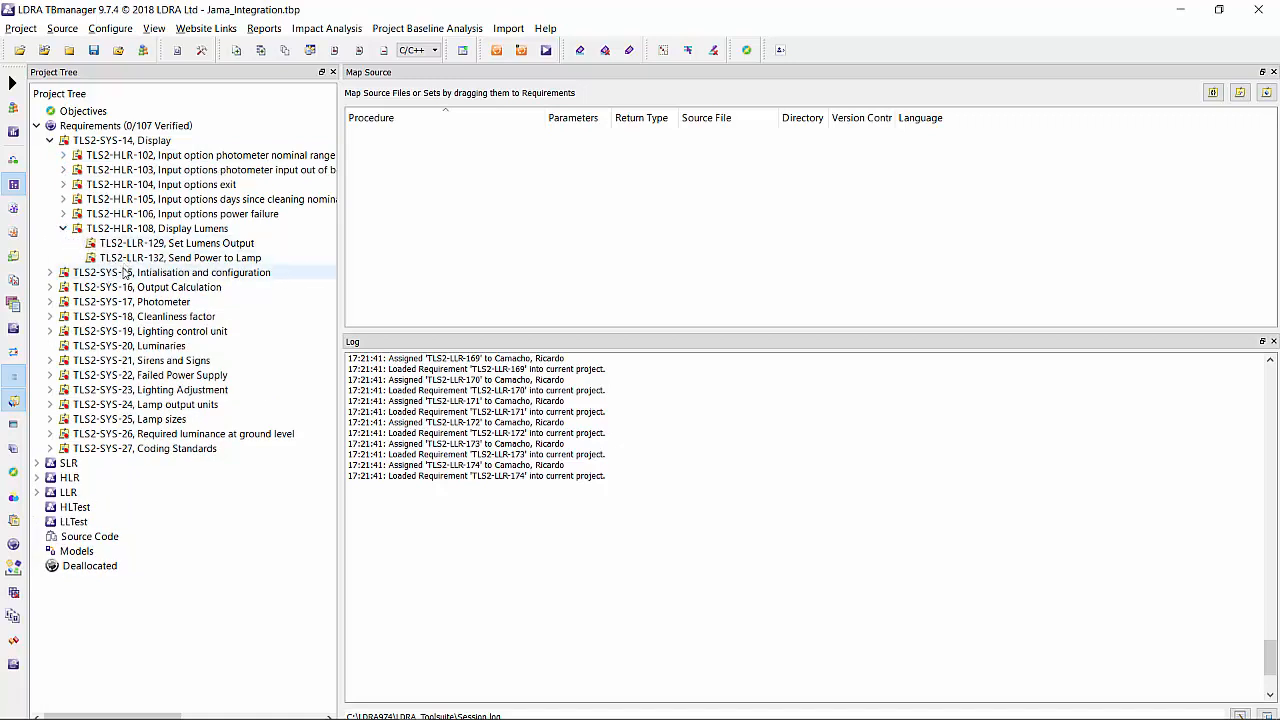
Import all listed high-level test cases from Jama into the HLTest group.
right_click(95, 512)
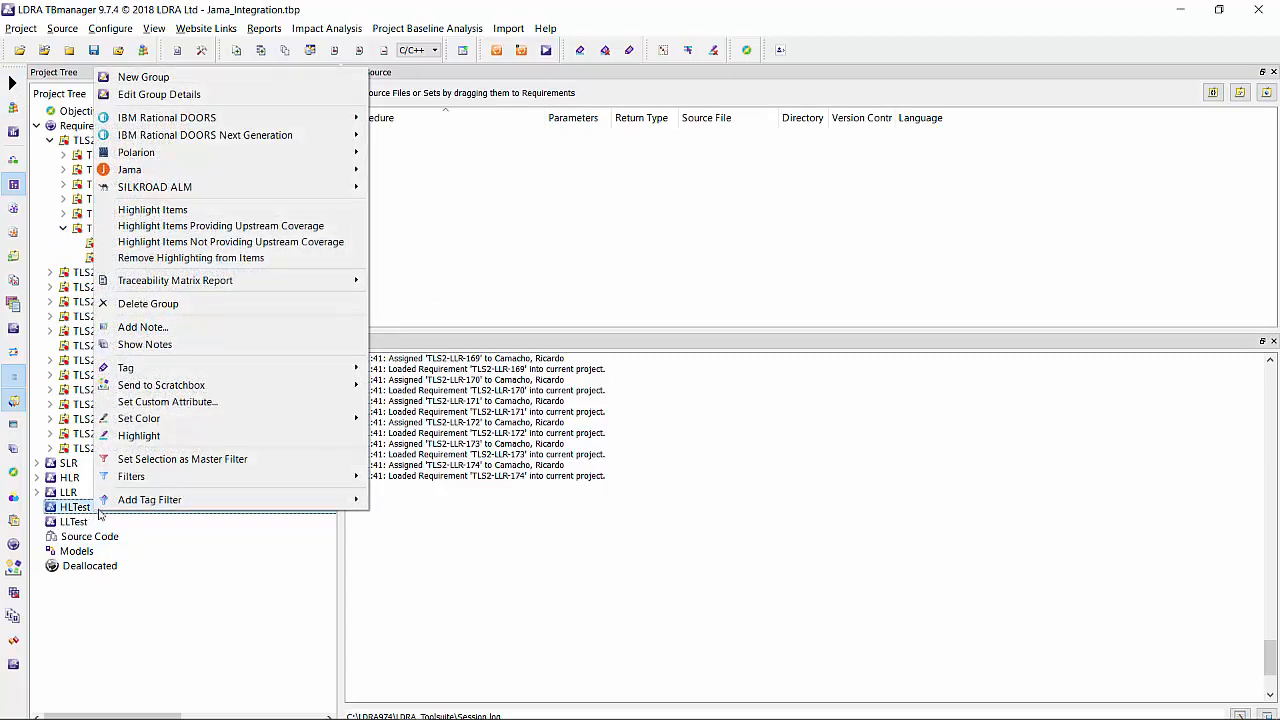
mouse_move(339, 177)
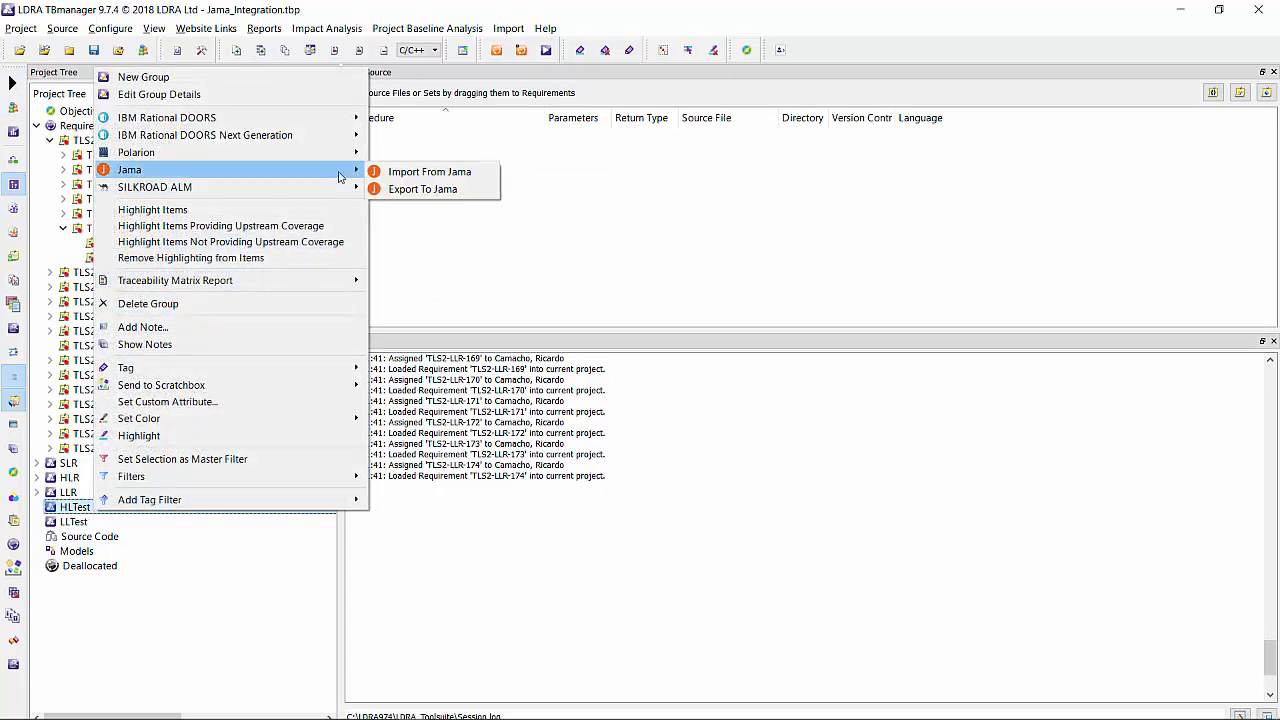
left_click(422, 177)
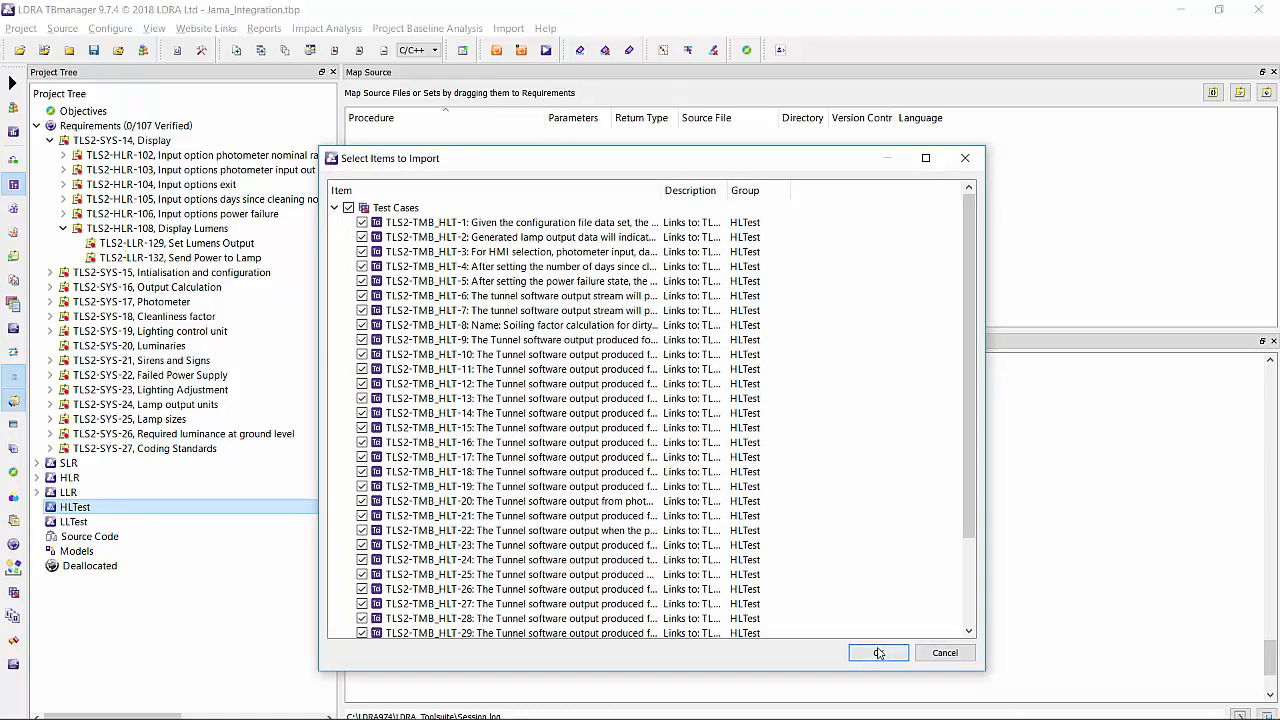
left_click(878, 653)
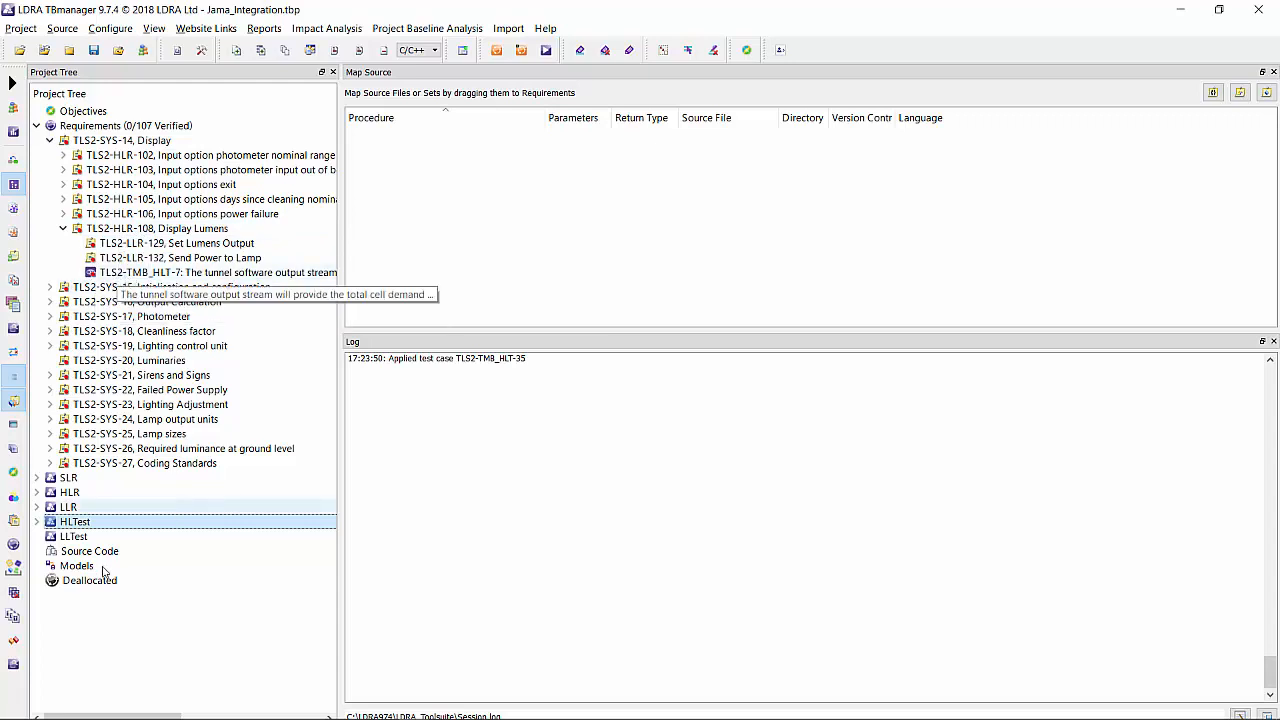
Import all listed low-level test cases from Jama into the LLTest group.
right_click(80, 539)
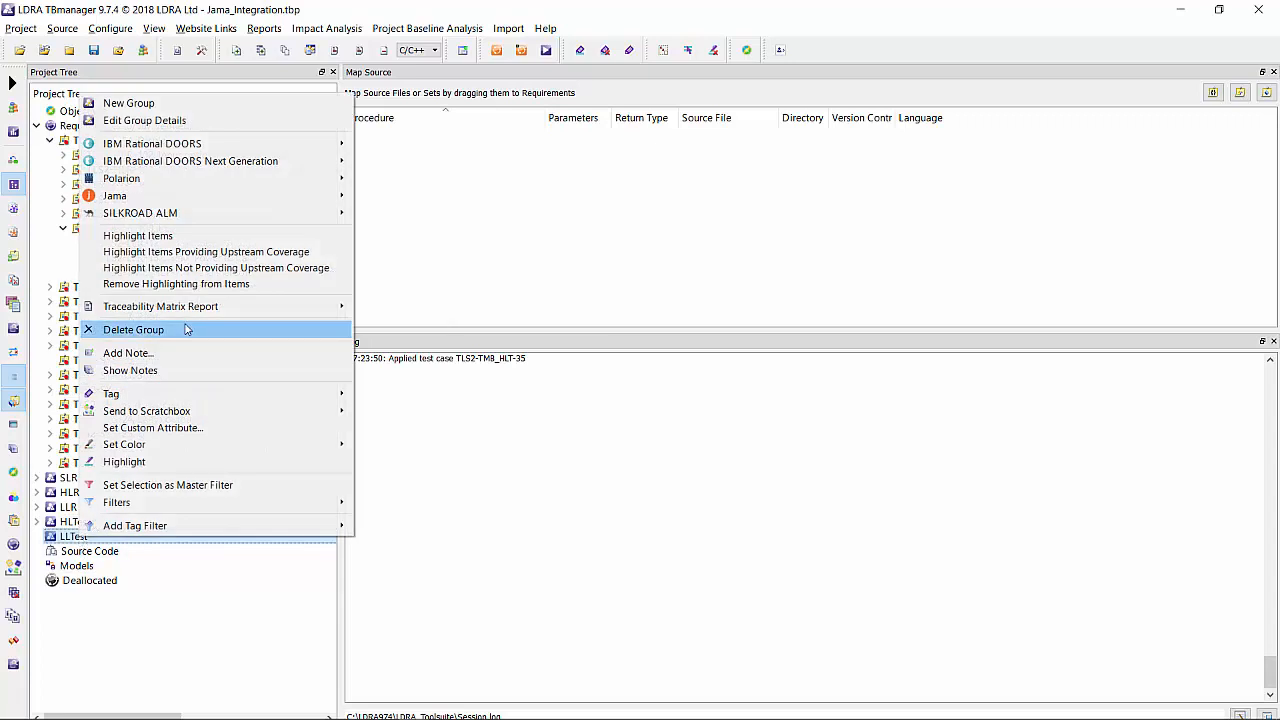
mouse_move(224, 198)
left_click(390, 196)
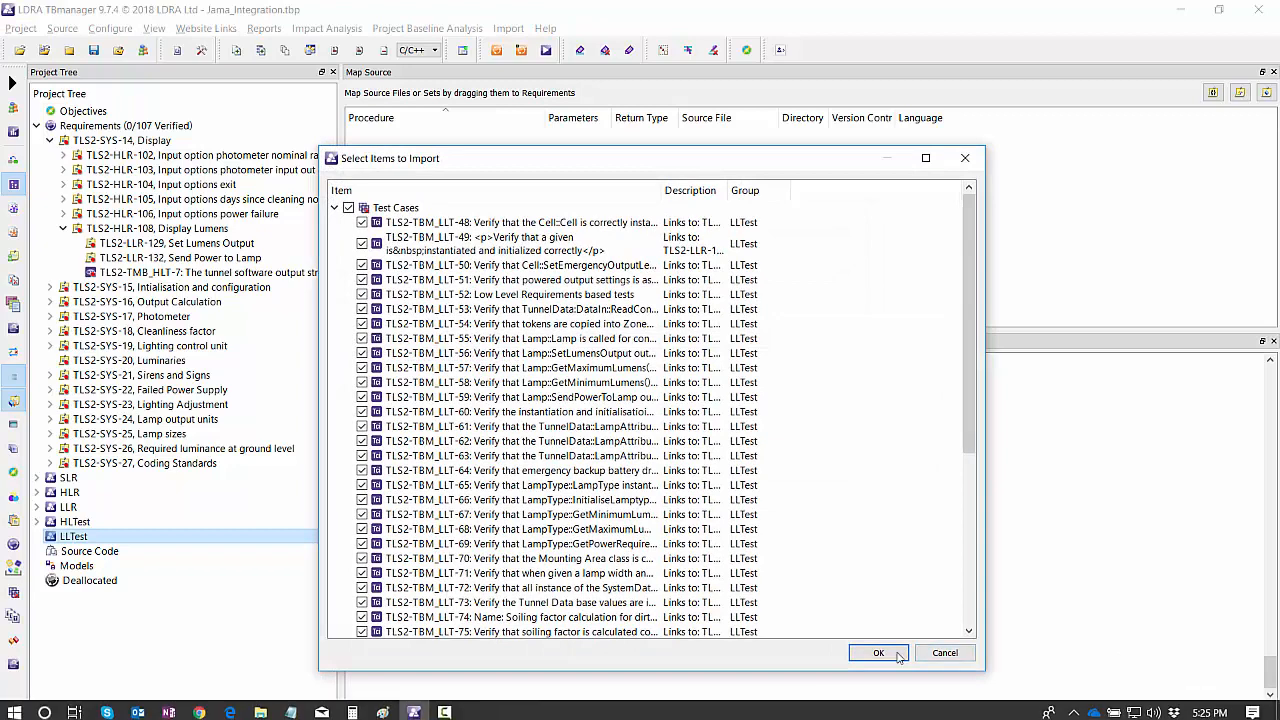
left_click(890, 654)
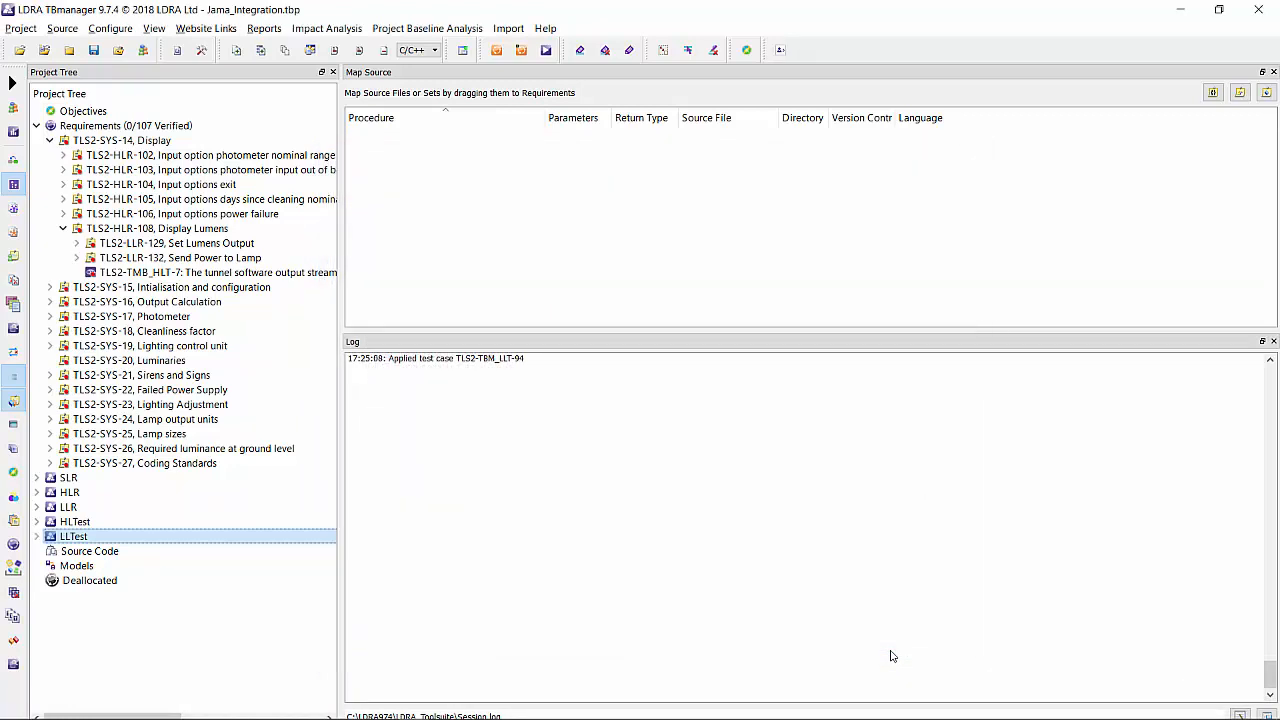
Expand TLS2-LLR-129 in a widened project tree and add the source file Lamp.cpp to Source Code.
left_click(77, 245)
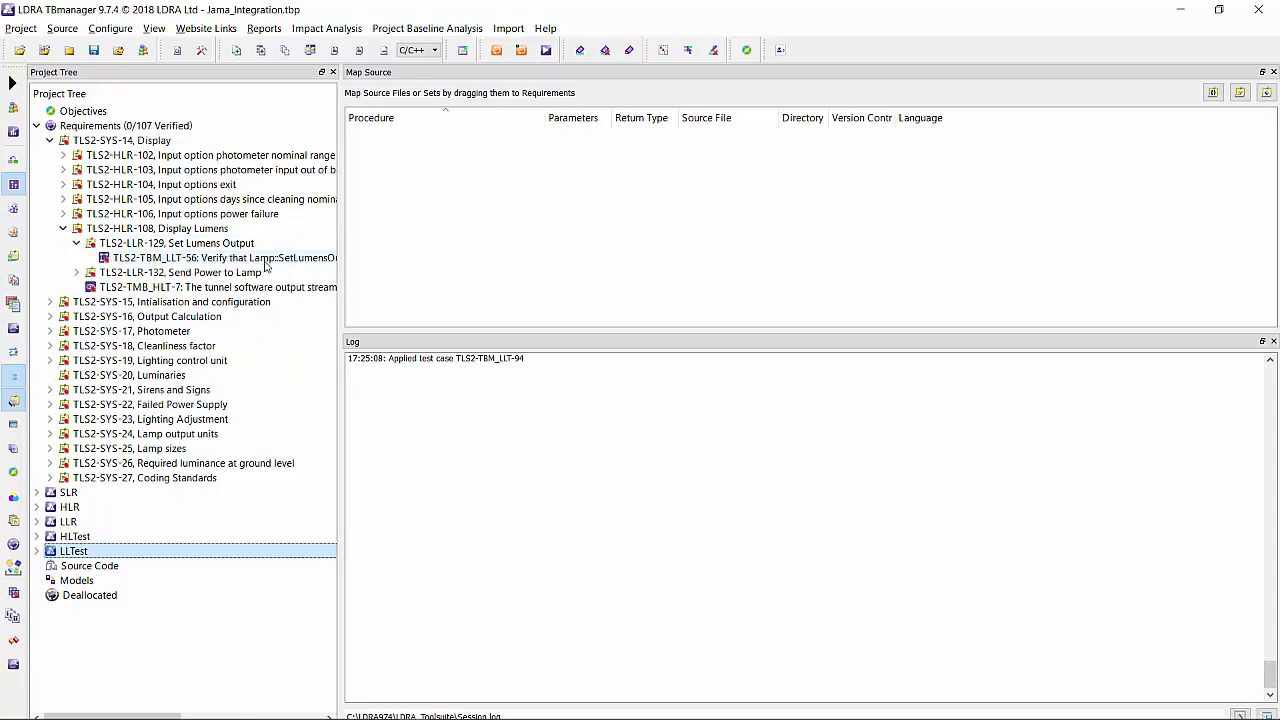
left_click_drag(340, 183, 430, 183)
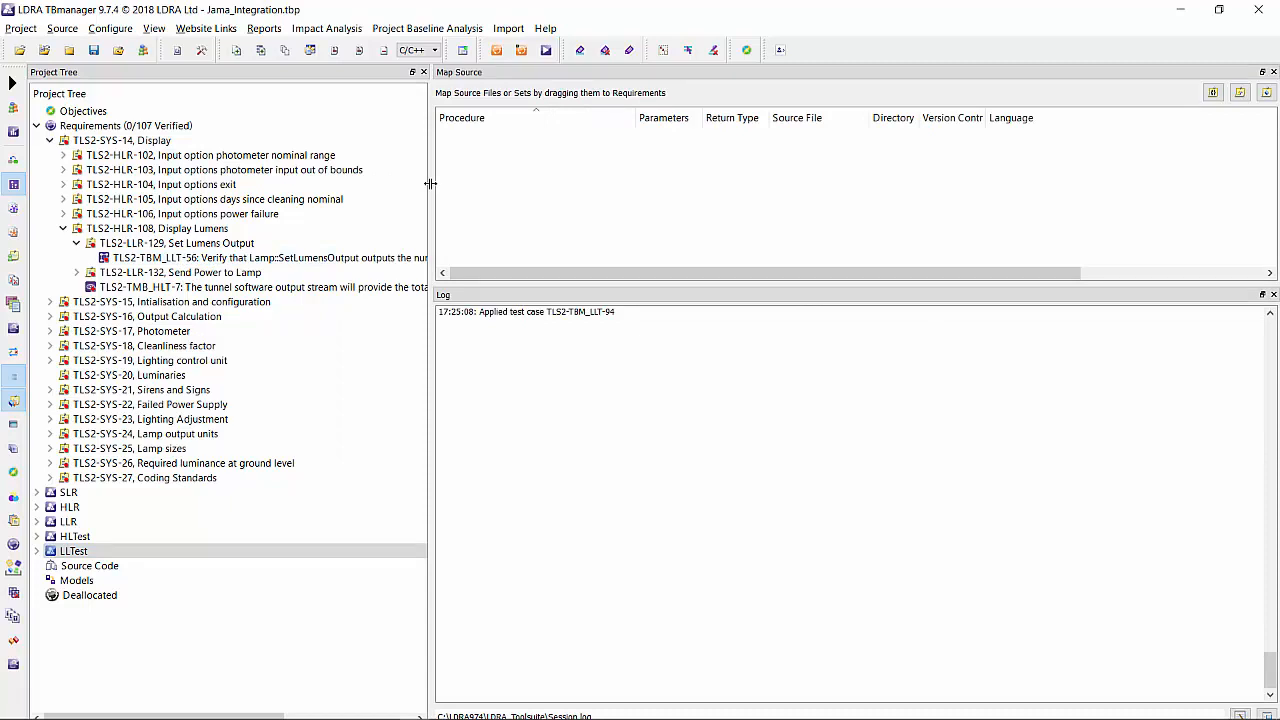
right_click(118, 566)
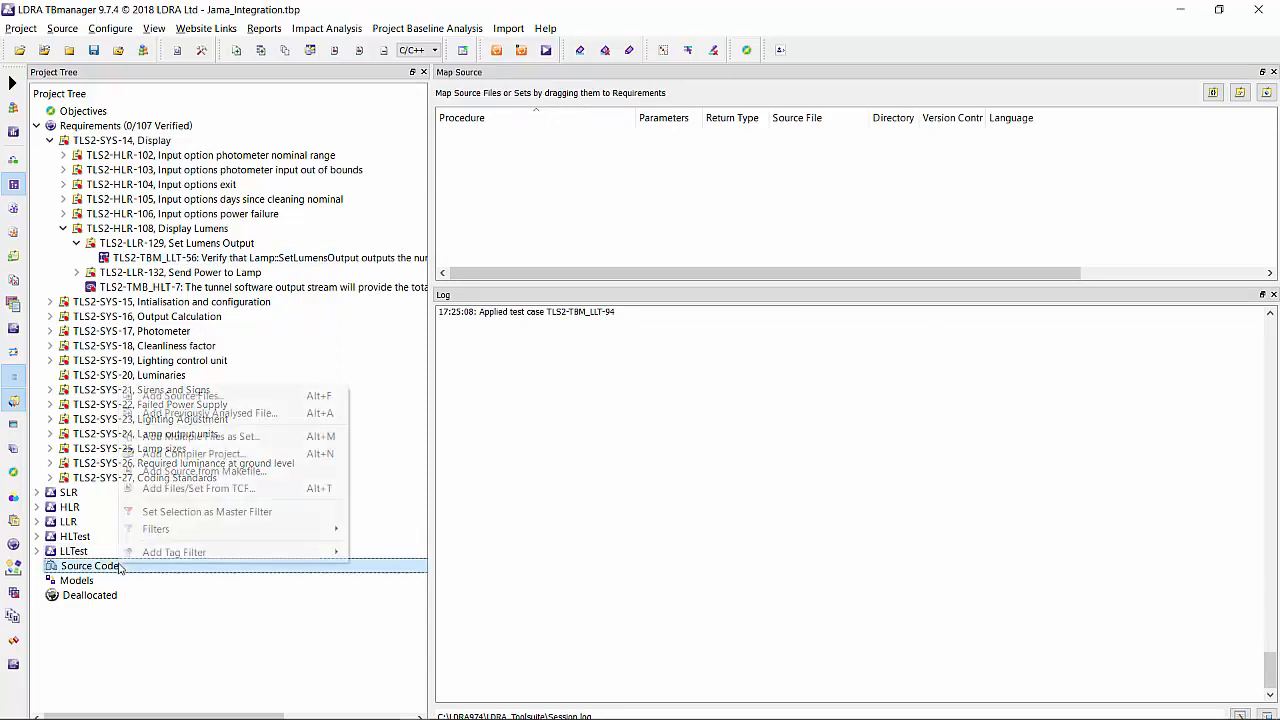
left_click(188, 397)
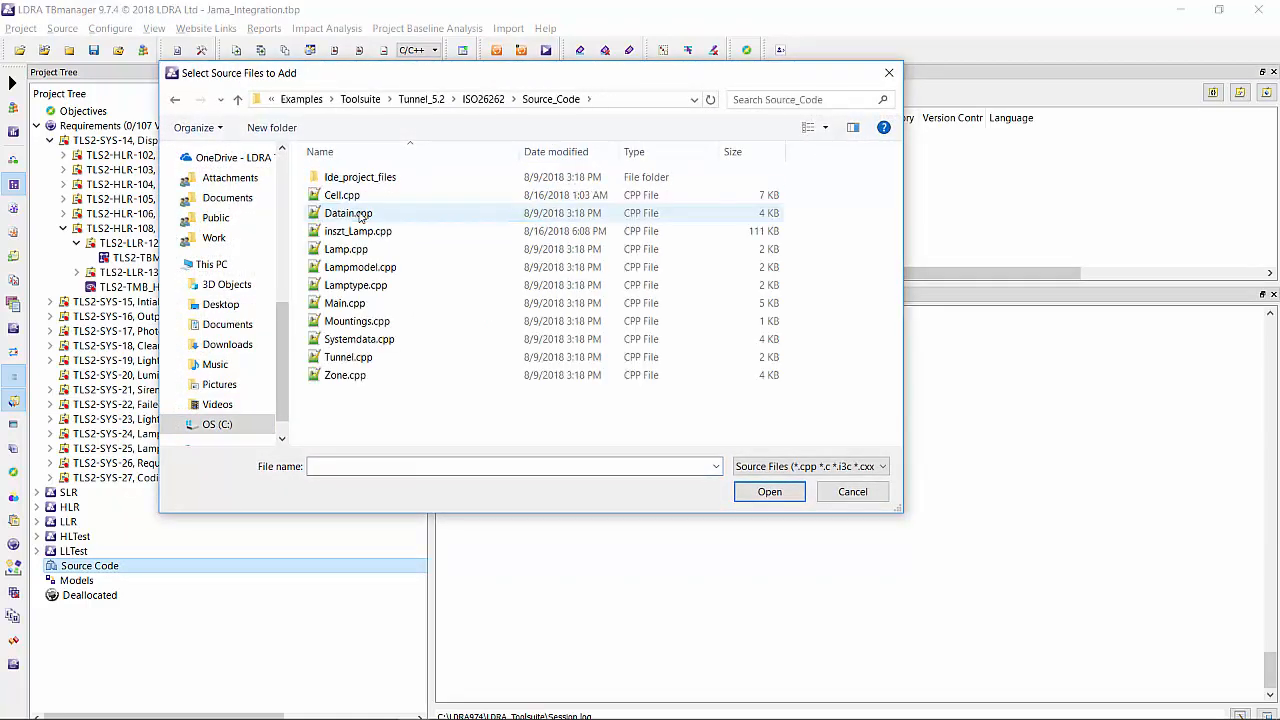
left_click(344, 252)
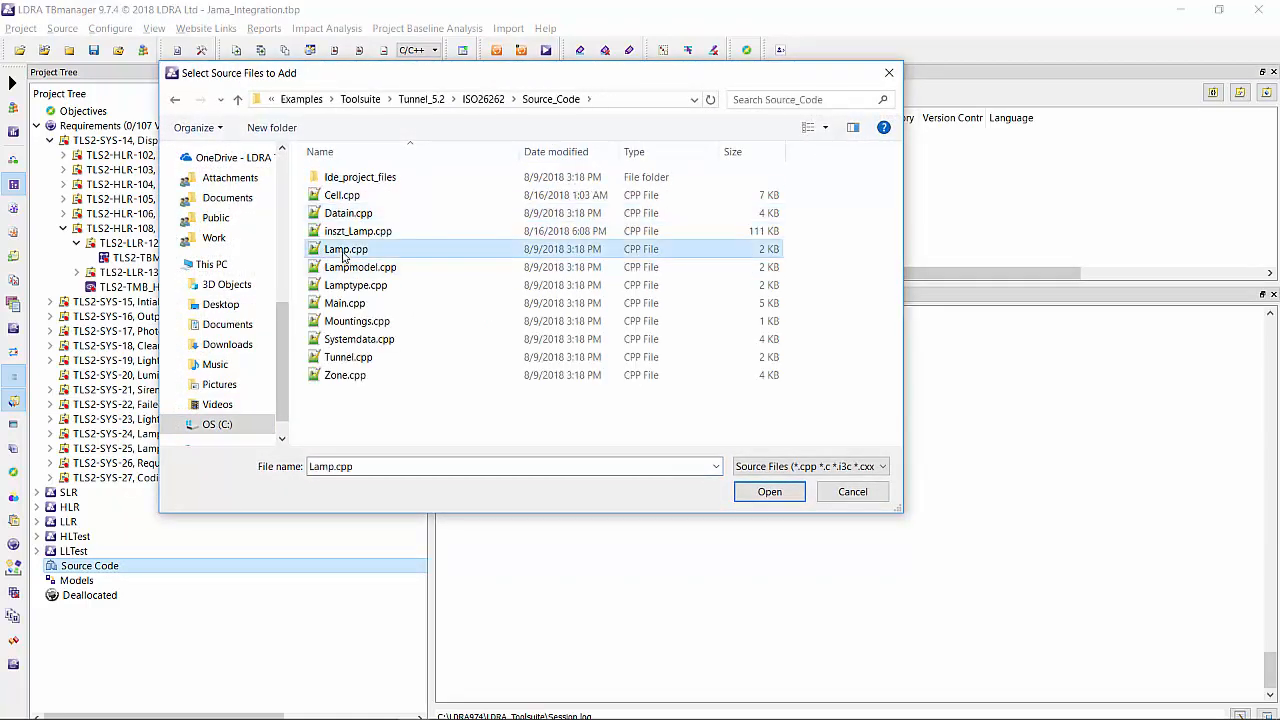
left_click(768, 491)
Map Lamp.cpp to the test case TLS2-TBM_LLT-56 and to the requirement TLS2-LLR-129, Set Lumens Output.
left_click_drag(468, 143, 296, 262)
left_click(372, 290)
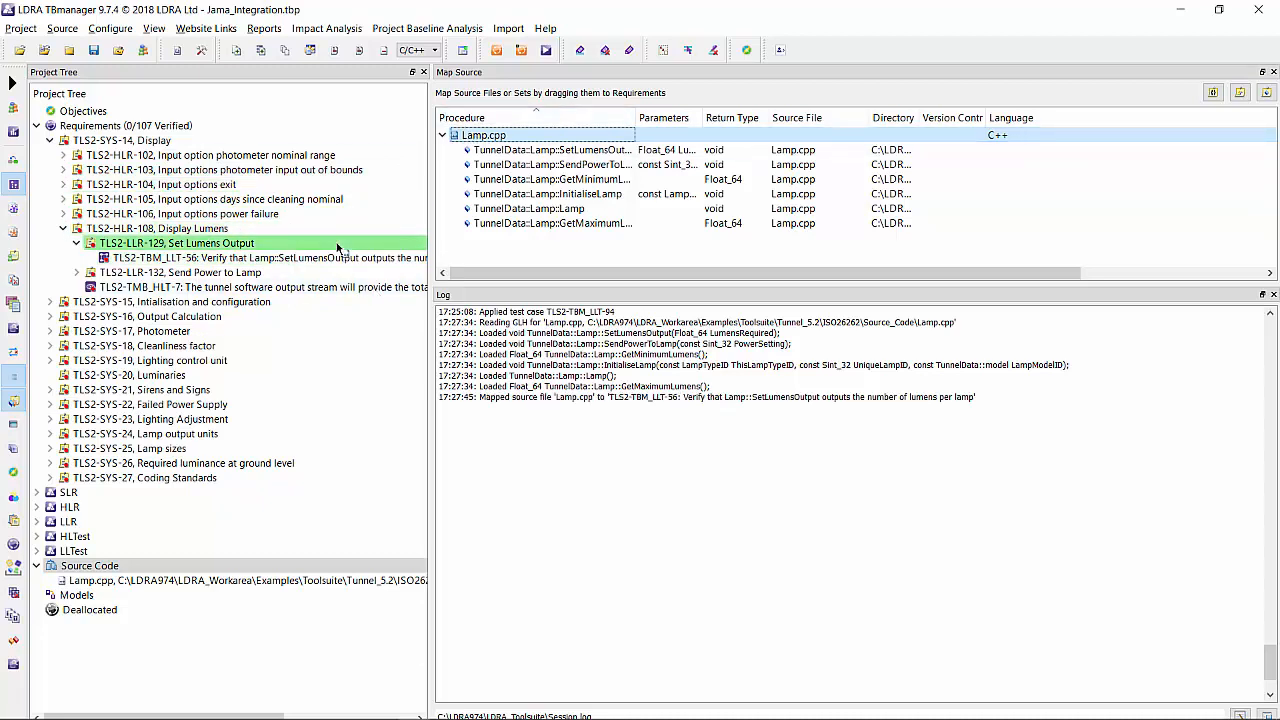
left_click_drag(337, 247, 337, 247)
left_click(385, 256)
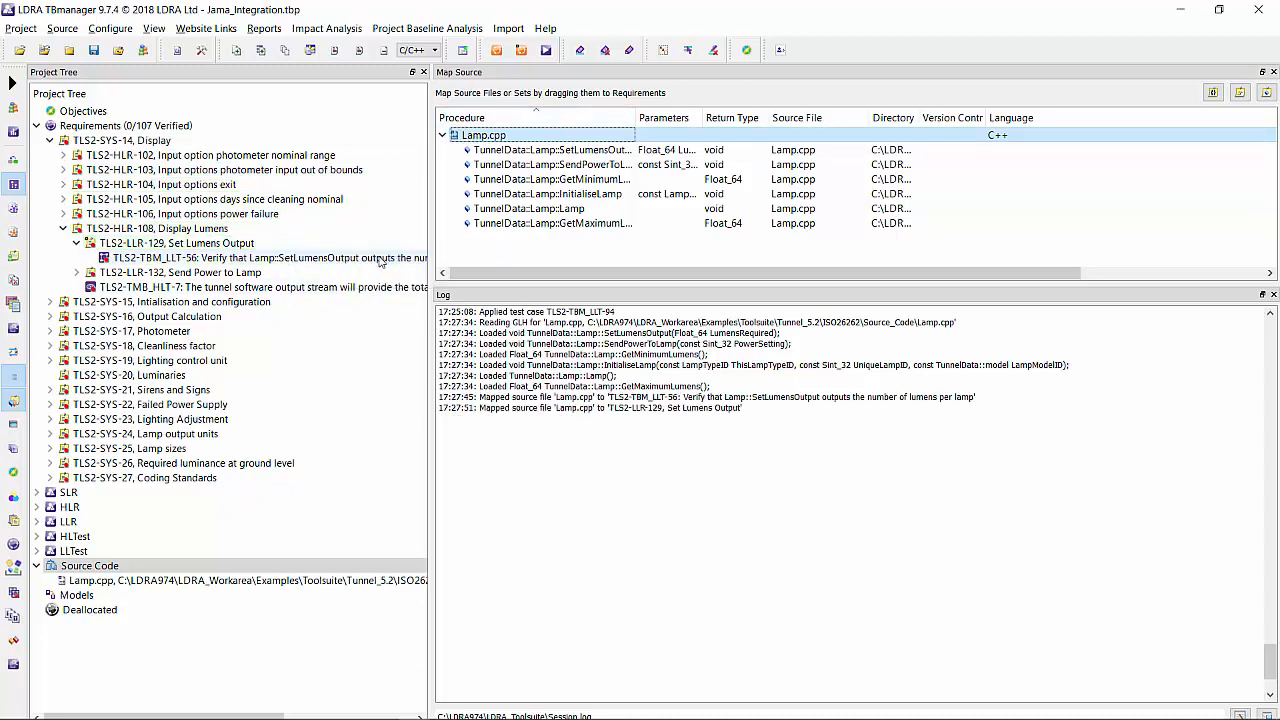
Create a TBrun test for TLS2-TBM_LLT-56, inspect SetLumensOutput test case 8 and SendPowerToLamp test case 11, and close TBrun.
right_click(173, 262)
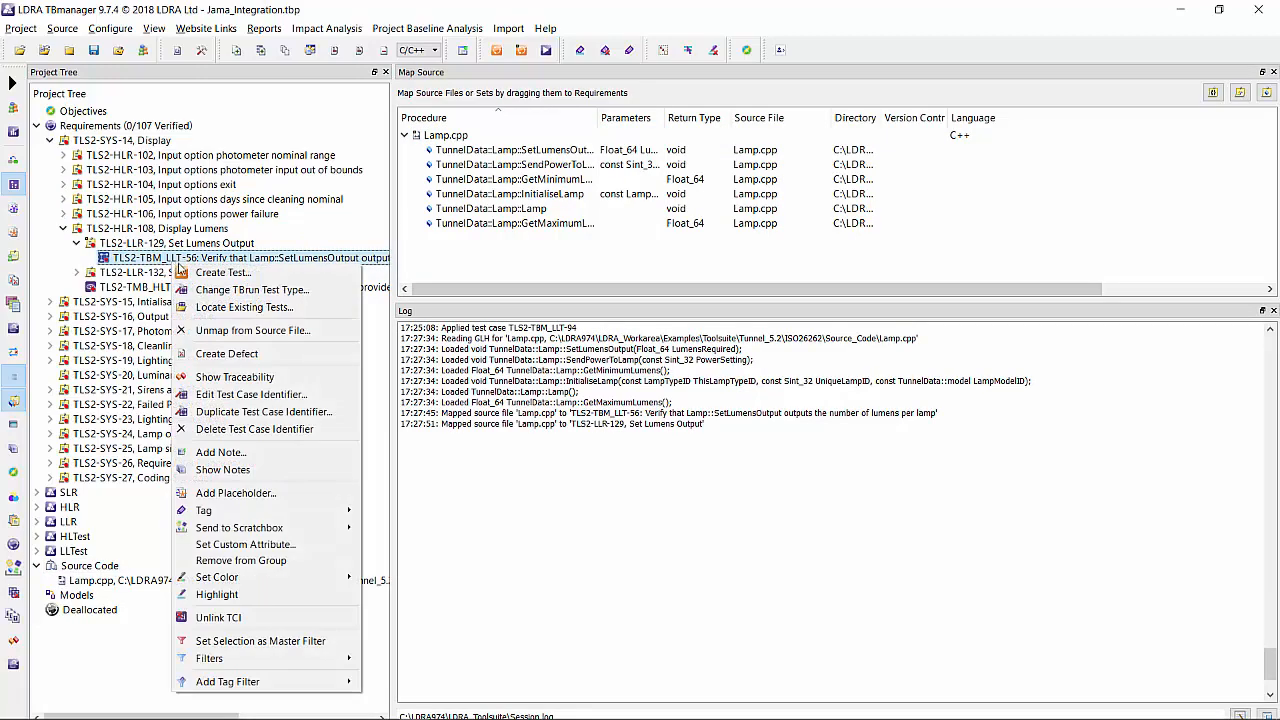
left_click(250, 274)
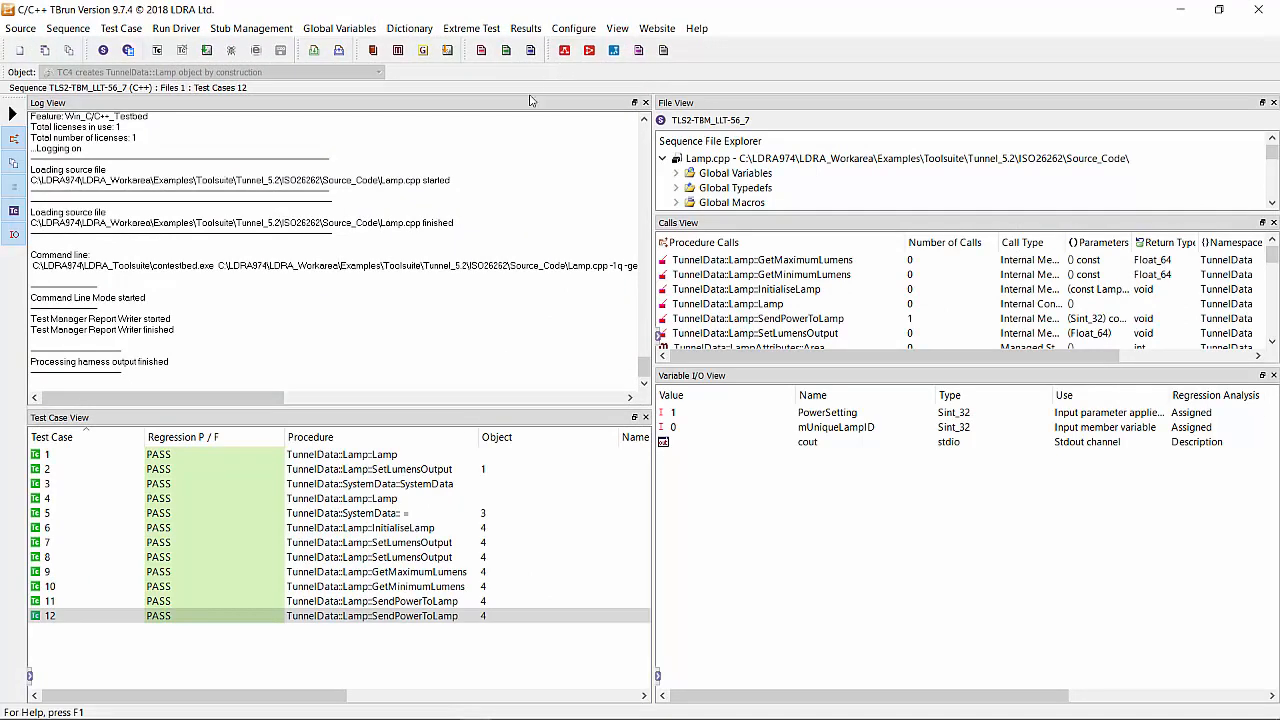
left_click(368, 557)
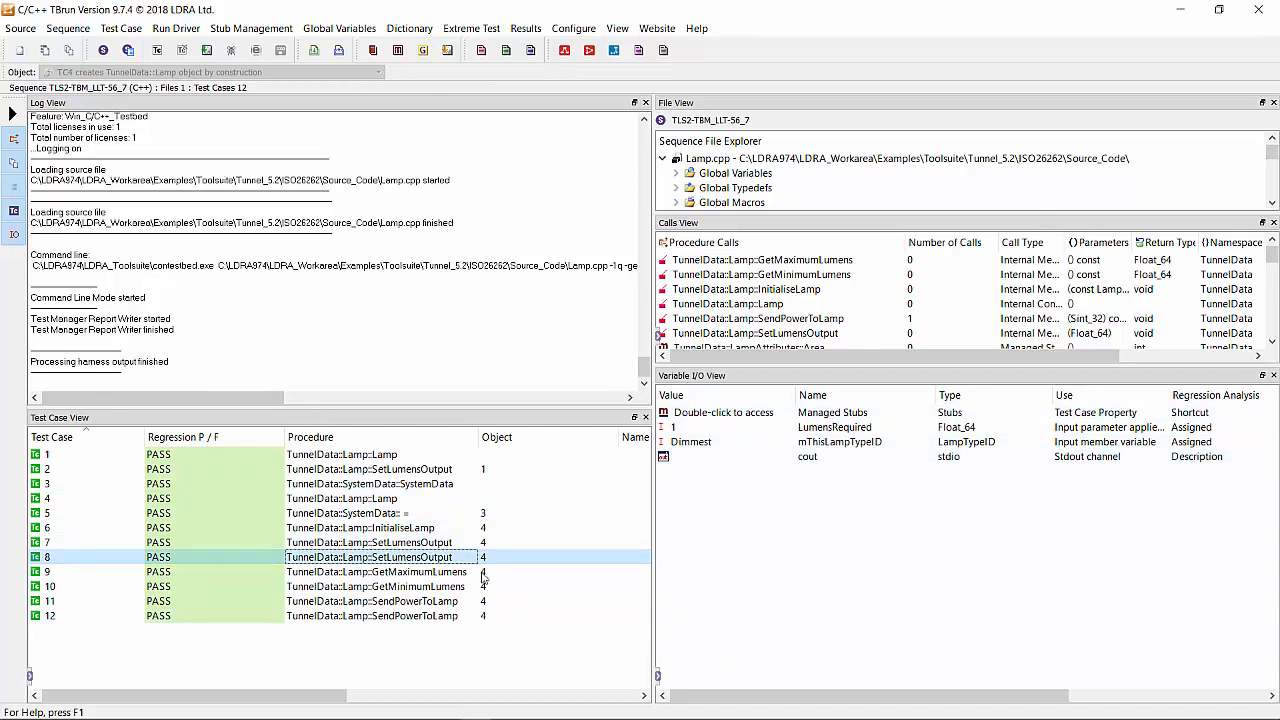
left_click(436, 603)
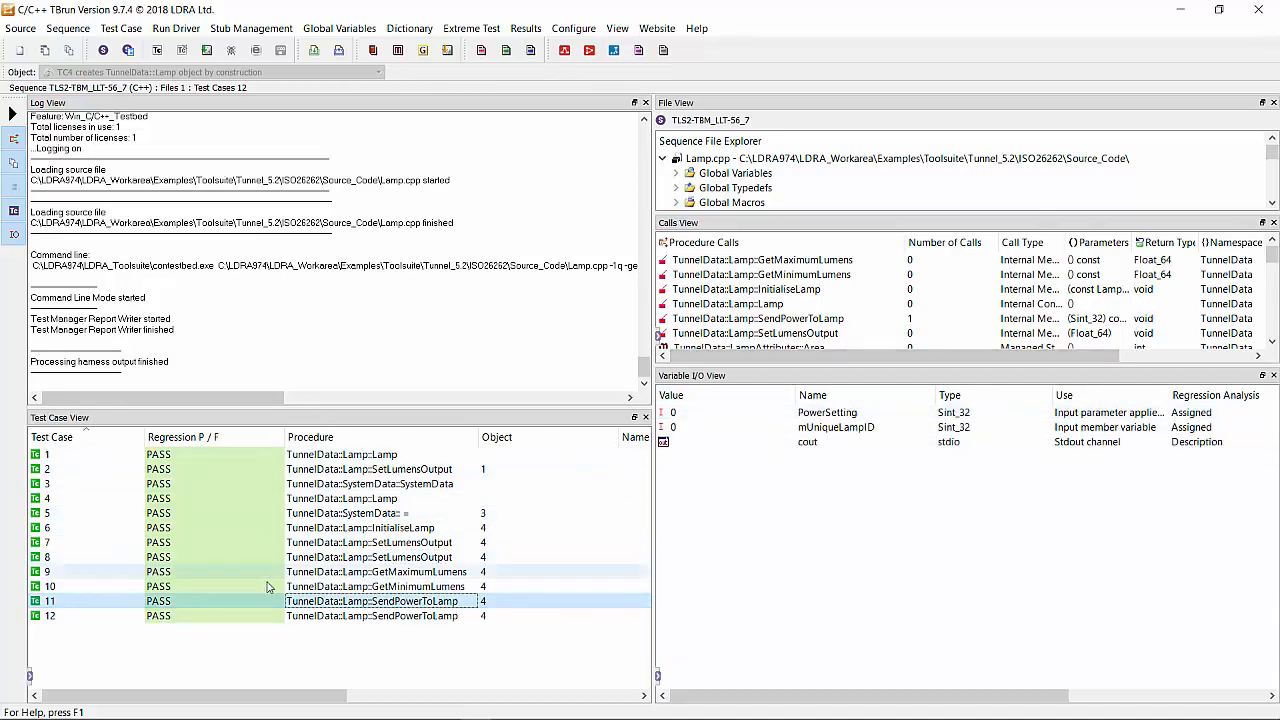
left_click(1259, 10)
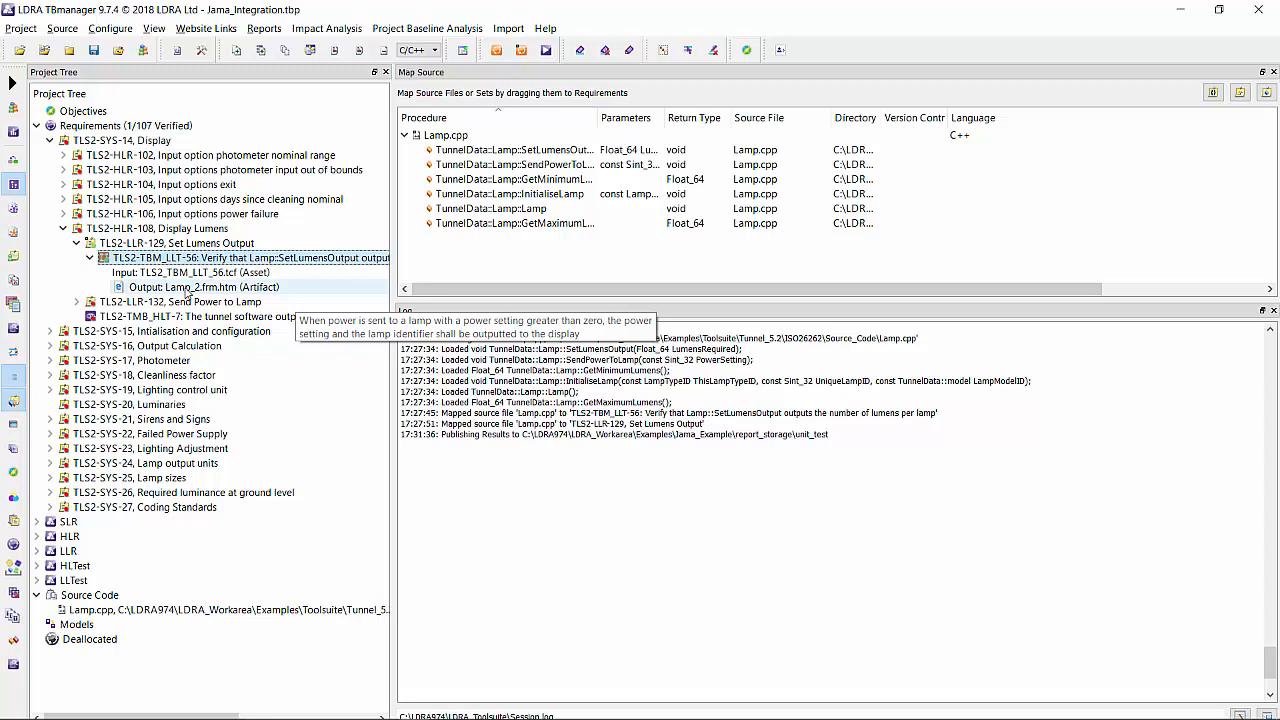
Open the Lamp_2.frm.htm output artifact of TLS2-TBM_LLT-56 and review its regression report.
left_click(155, 273)
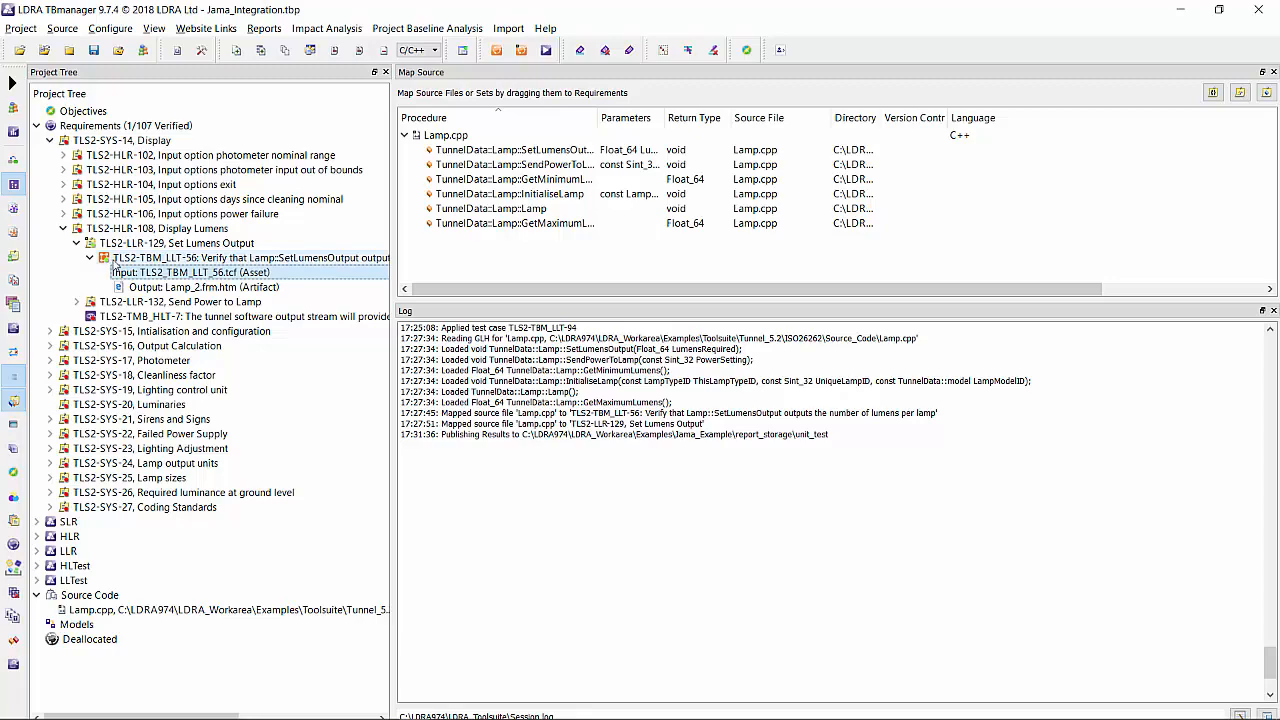
double_click(156, 288)
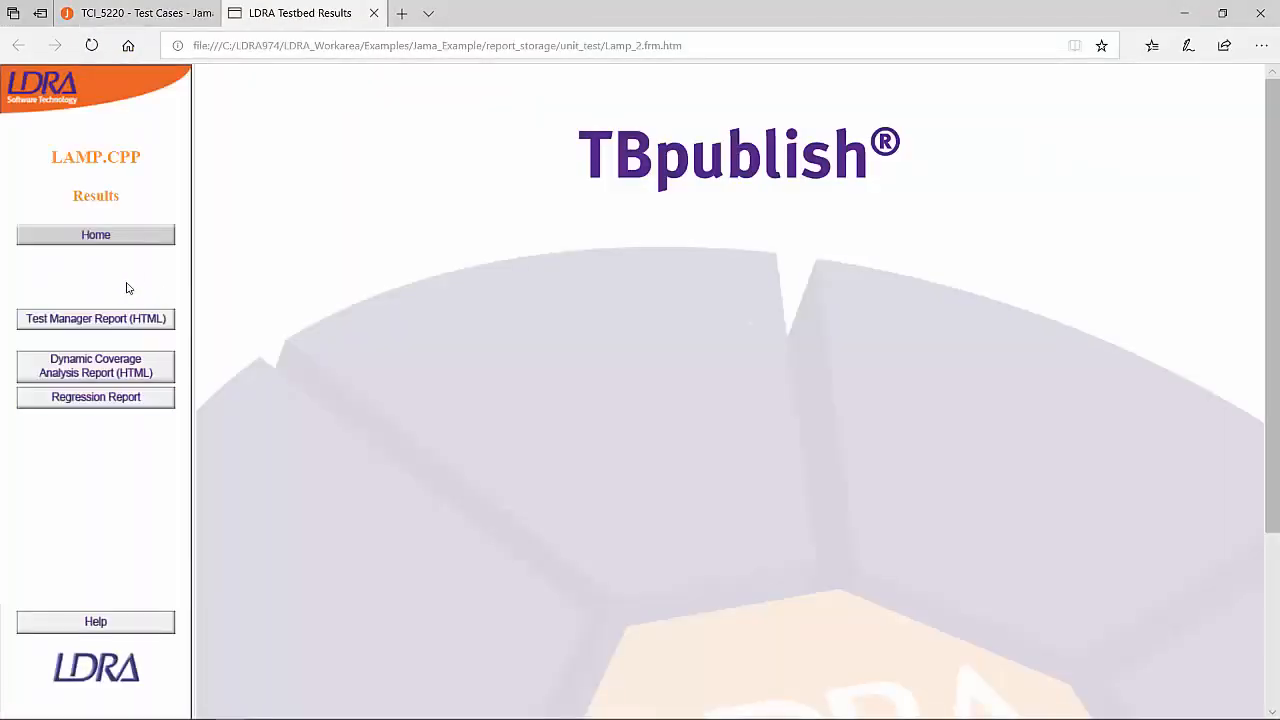
left_click(82, 398)
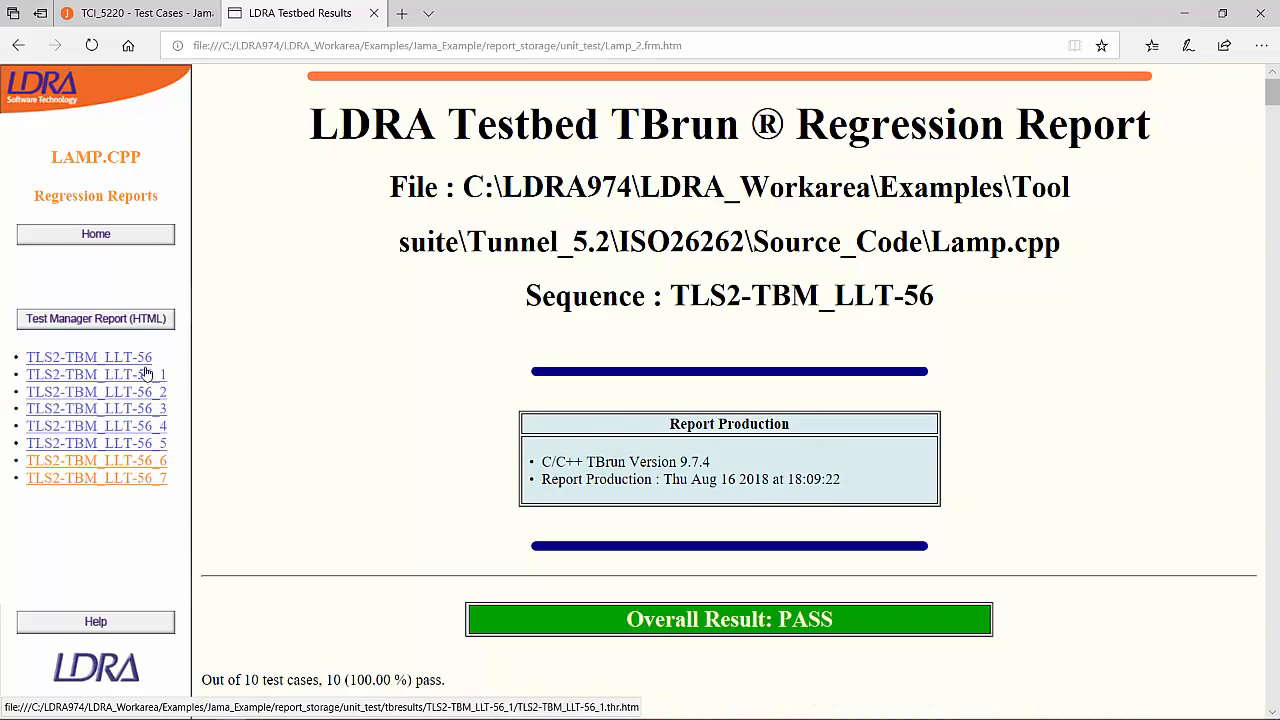
left_click_drag(1275, 98, 1274, 180)
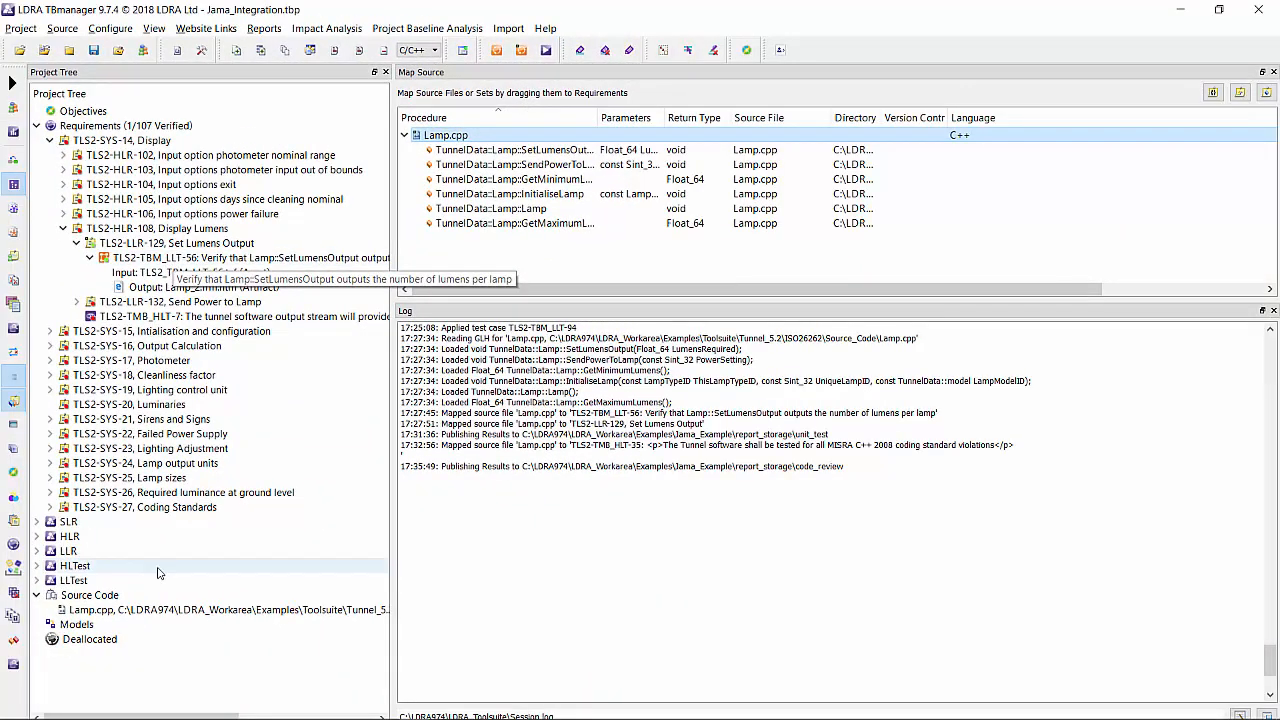
Start a Jama export of the LLTest group with TLS2-TBM_LLT-56 as the only selected test case.
right_click(89, 582)
mouse_move(345, 240)
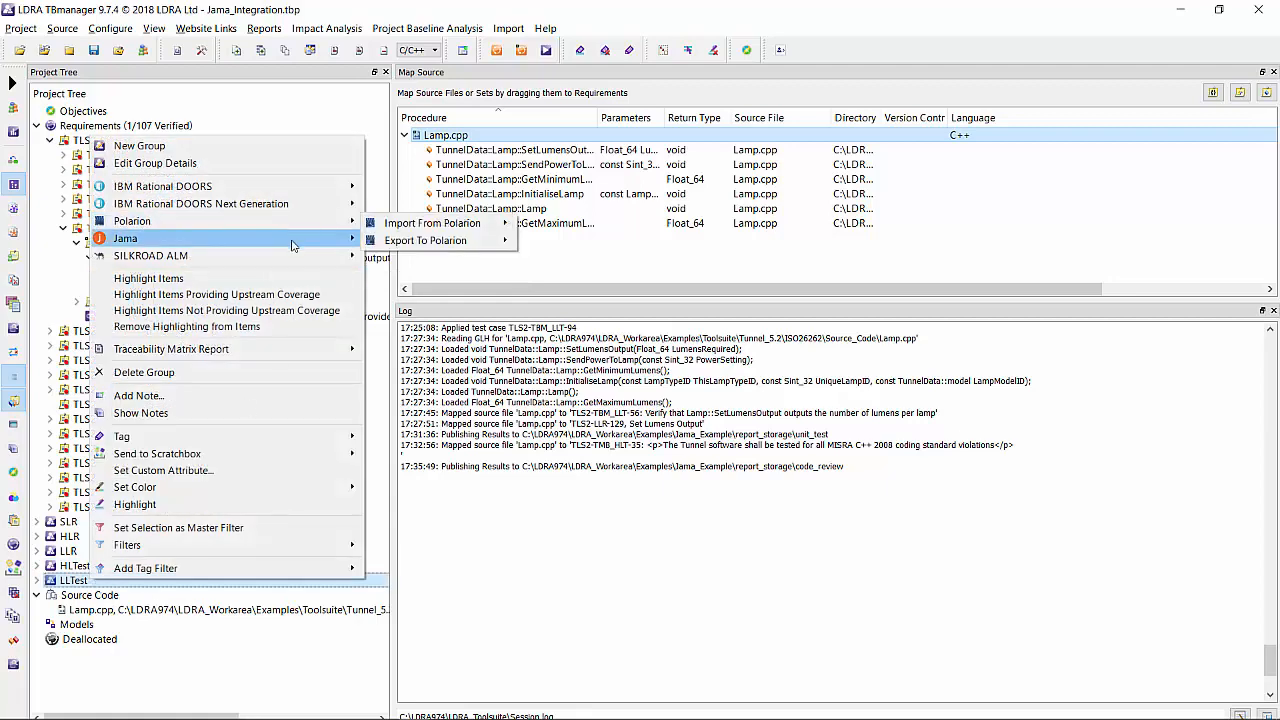
left_click(451, 261)
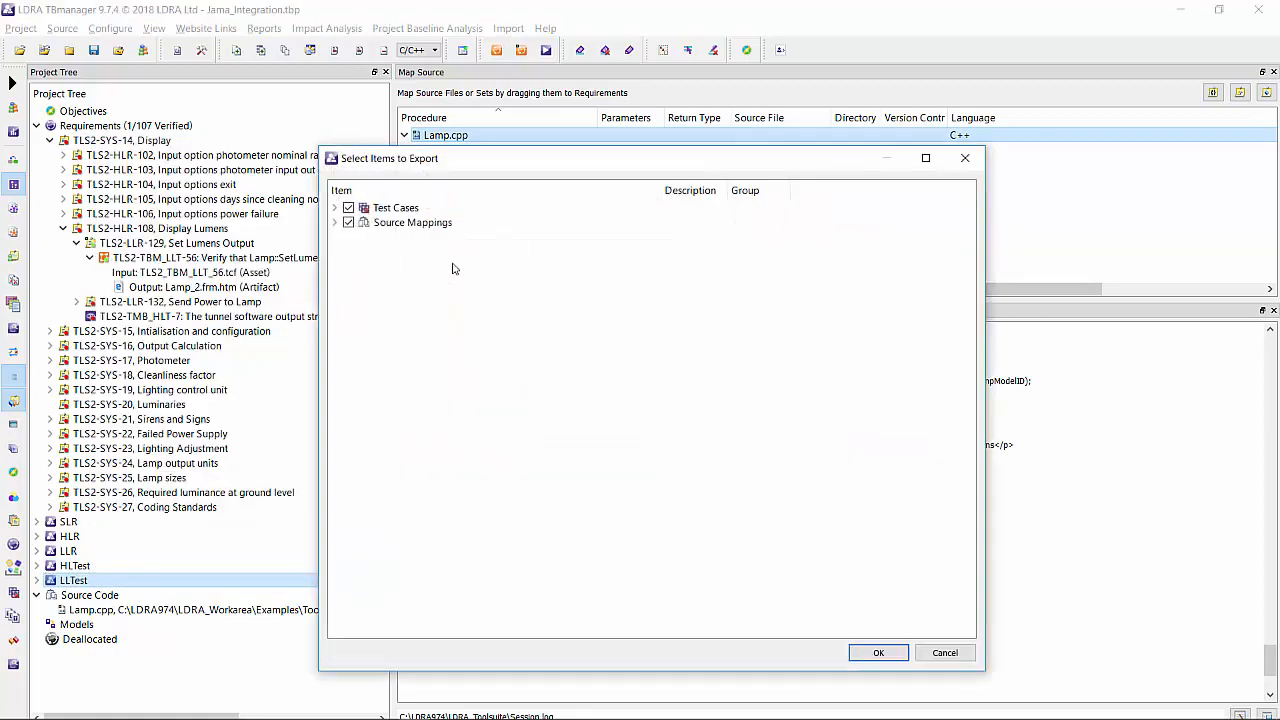
left_click(335, 207)
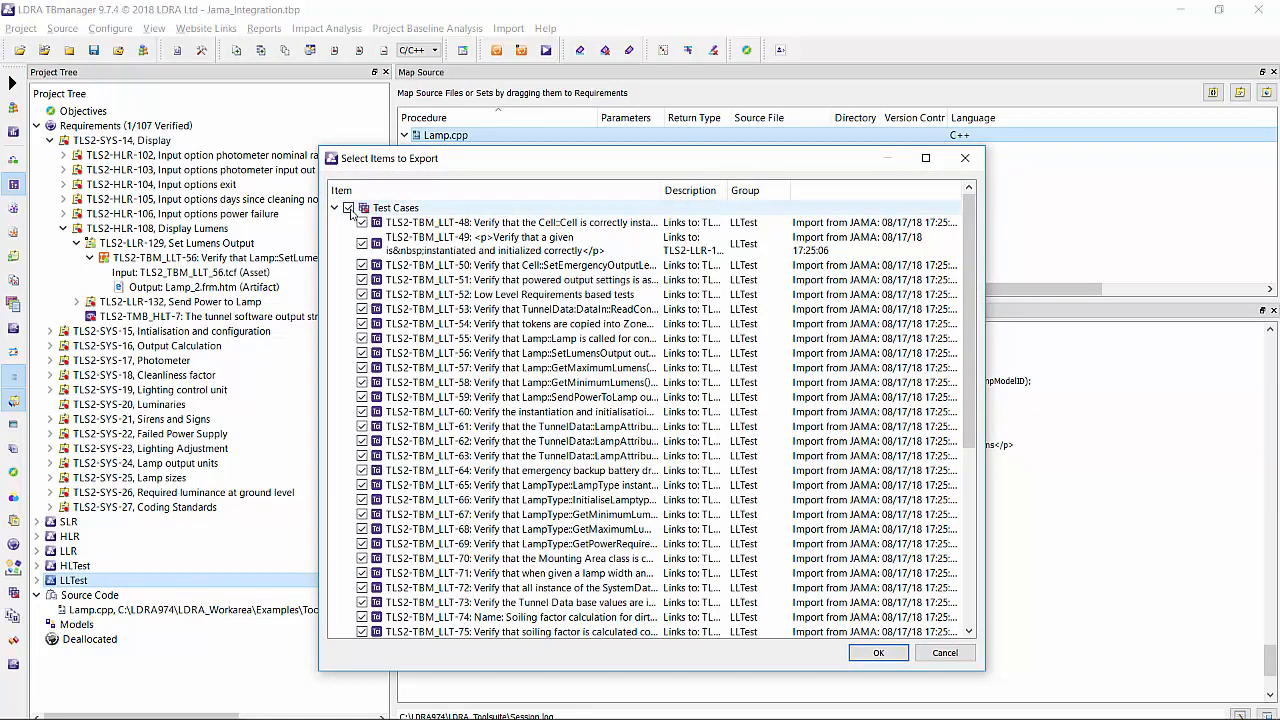
left_click(348, 208)
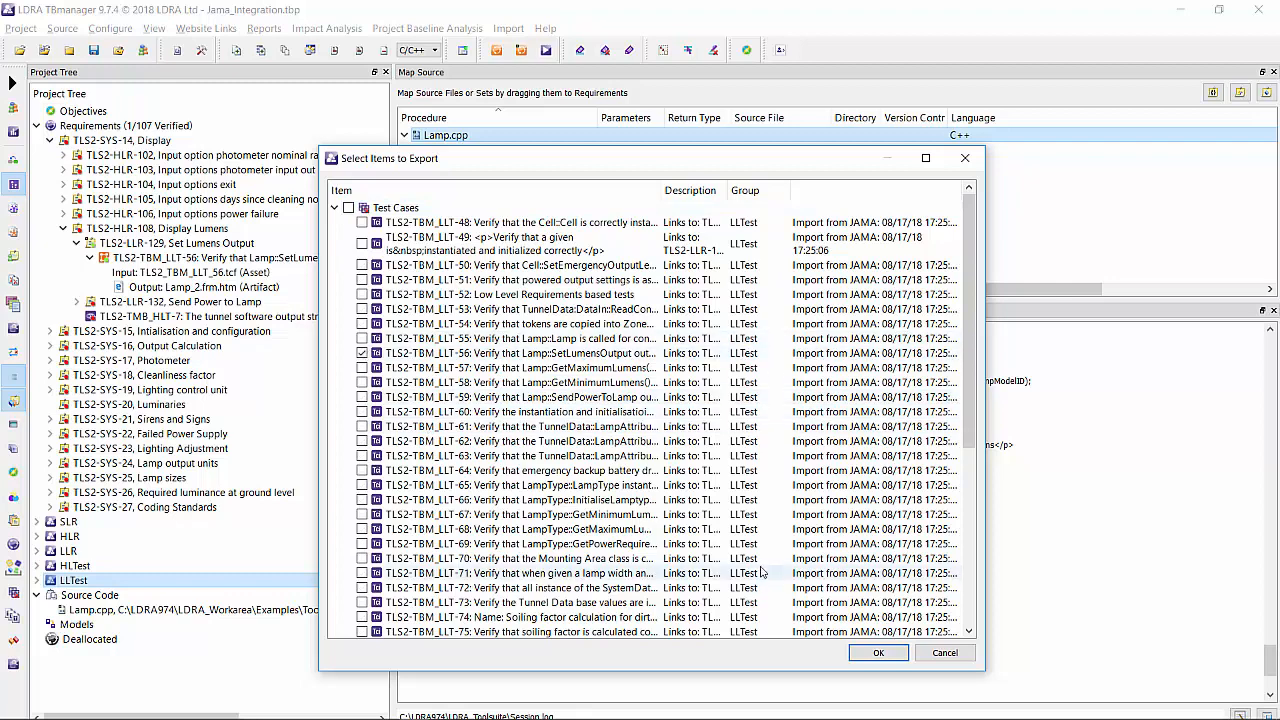
left_click(878, 652)
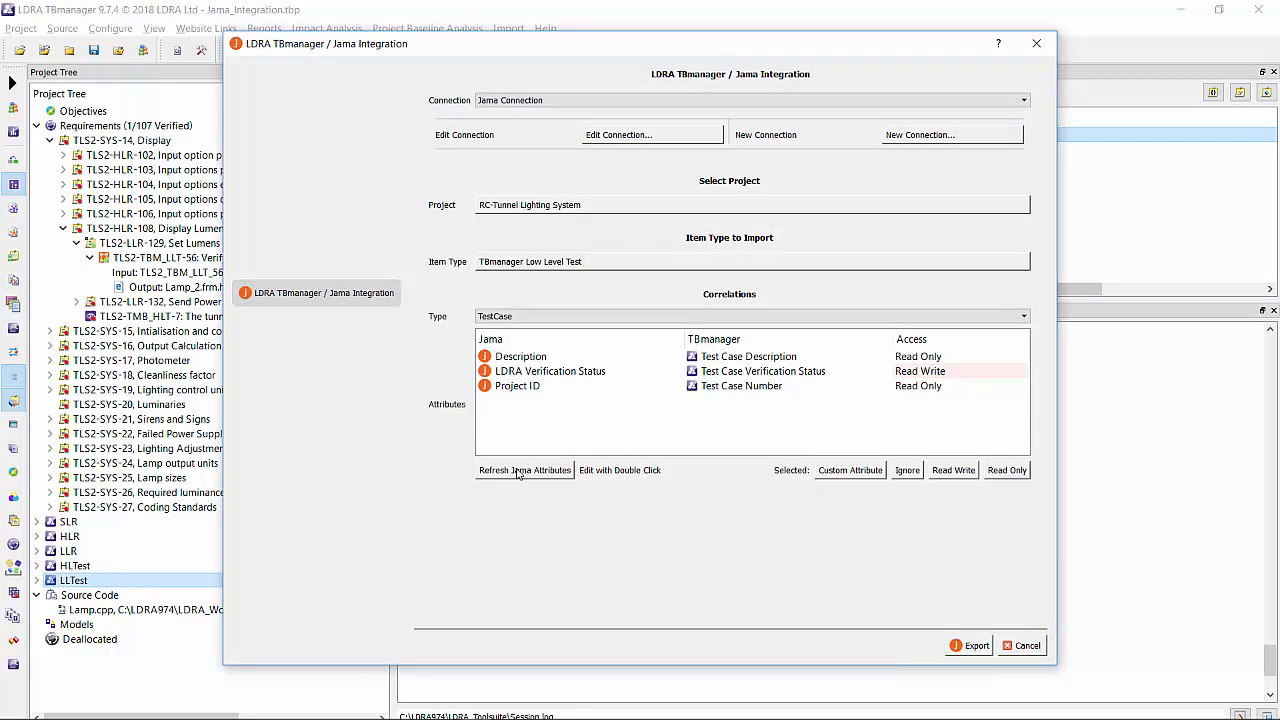
Refresh the Jama attributes and export the selected items to the RC-Tunnel Lighting System project.
left_click(518, 470)
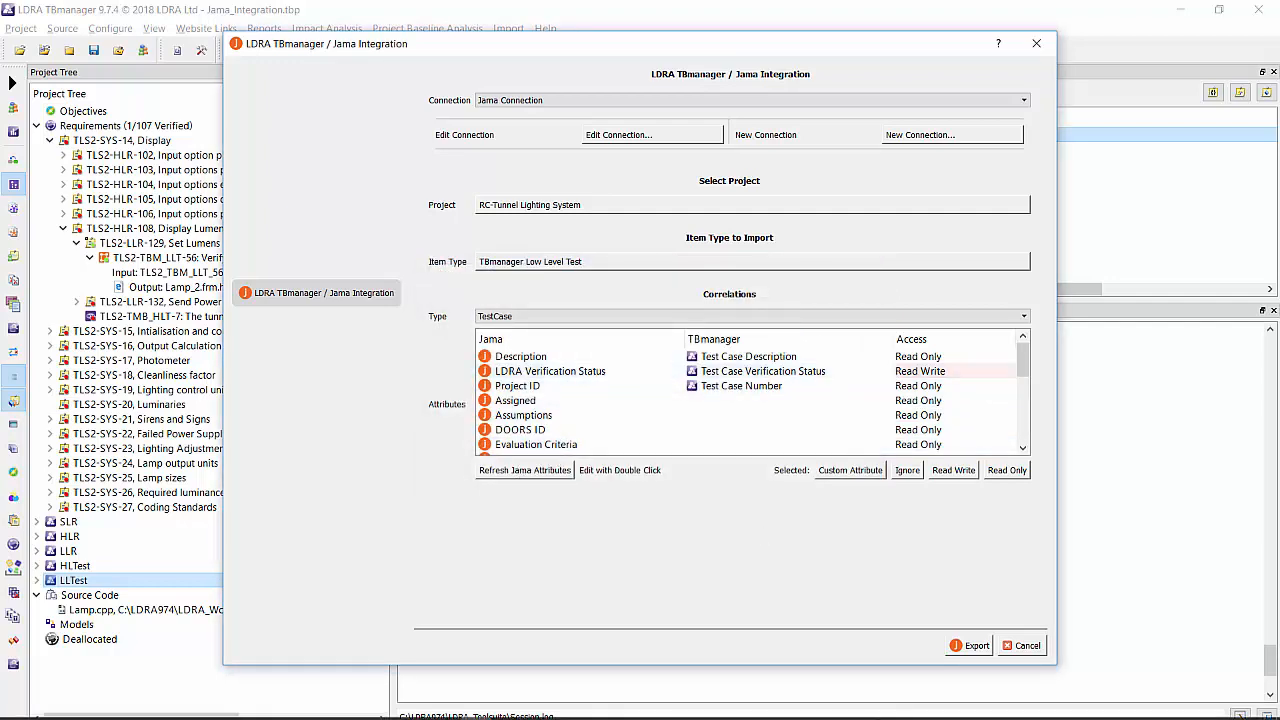
left_click(975, 646)
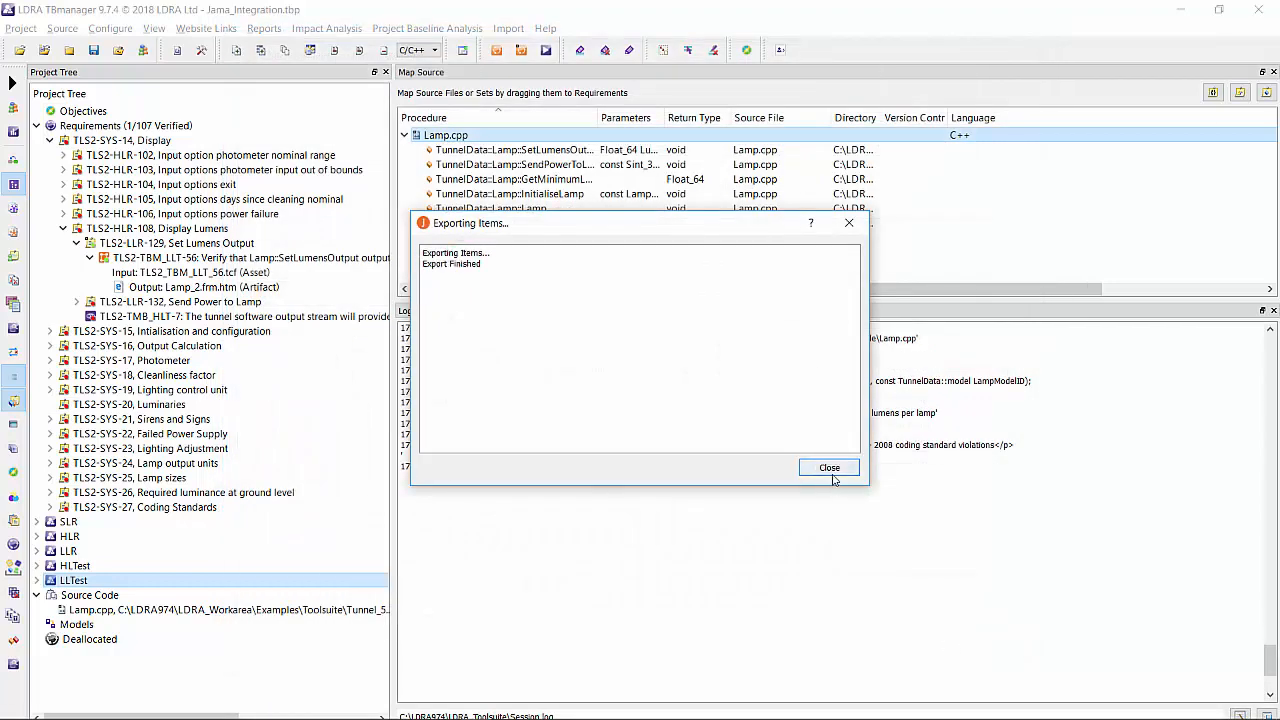
left_click(829, 469)
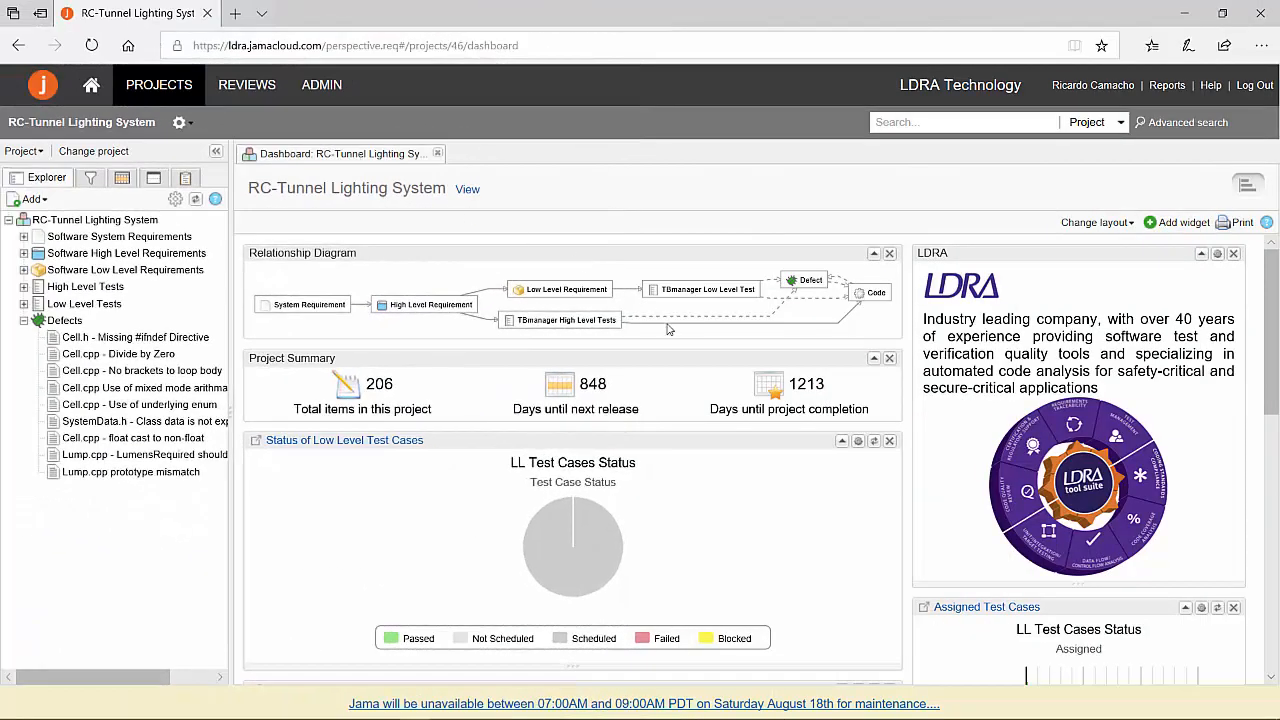
In Jama, find TCI_5220 in the Low Level Test Case Verification Status widget and check the item's LDRA Verification Status.
scroll(668, 329, "down", 4)
scroll(668, 329, "down", 1)
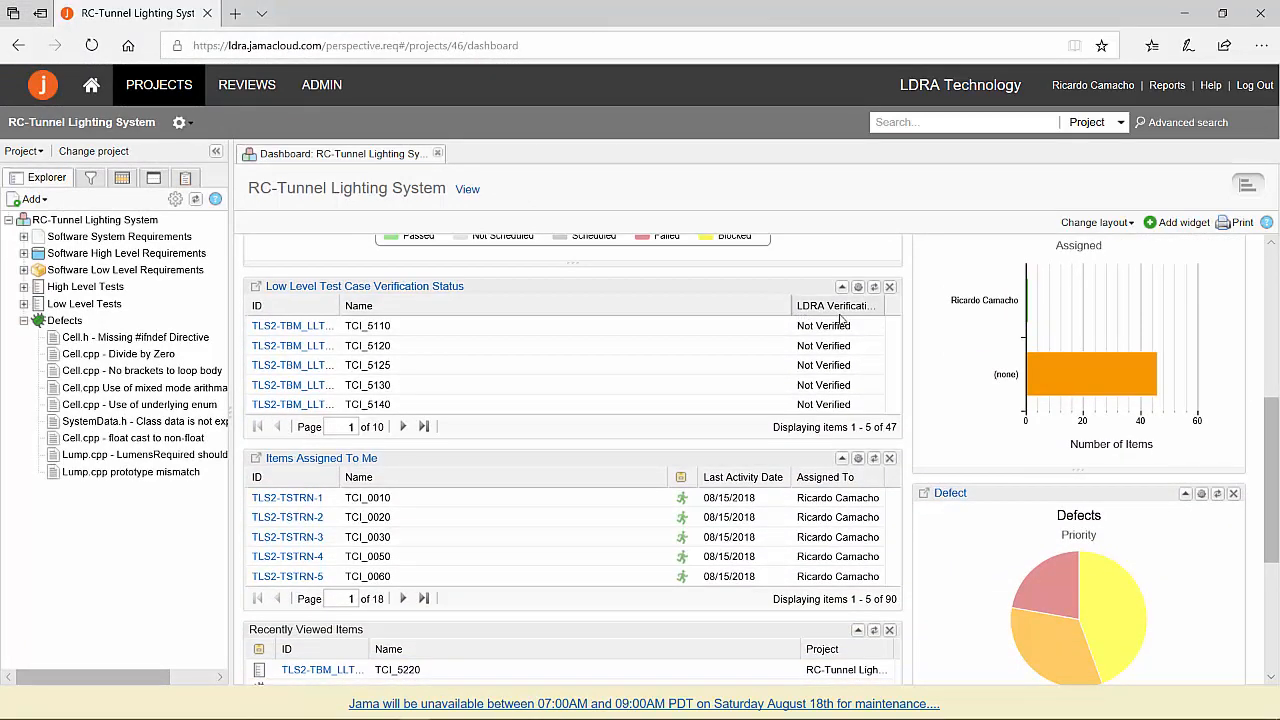
left_click(403, 427)
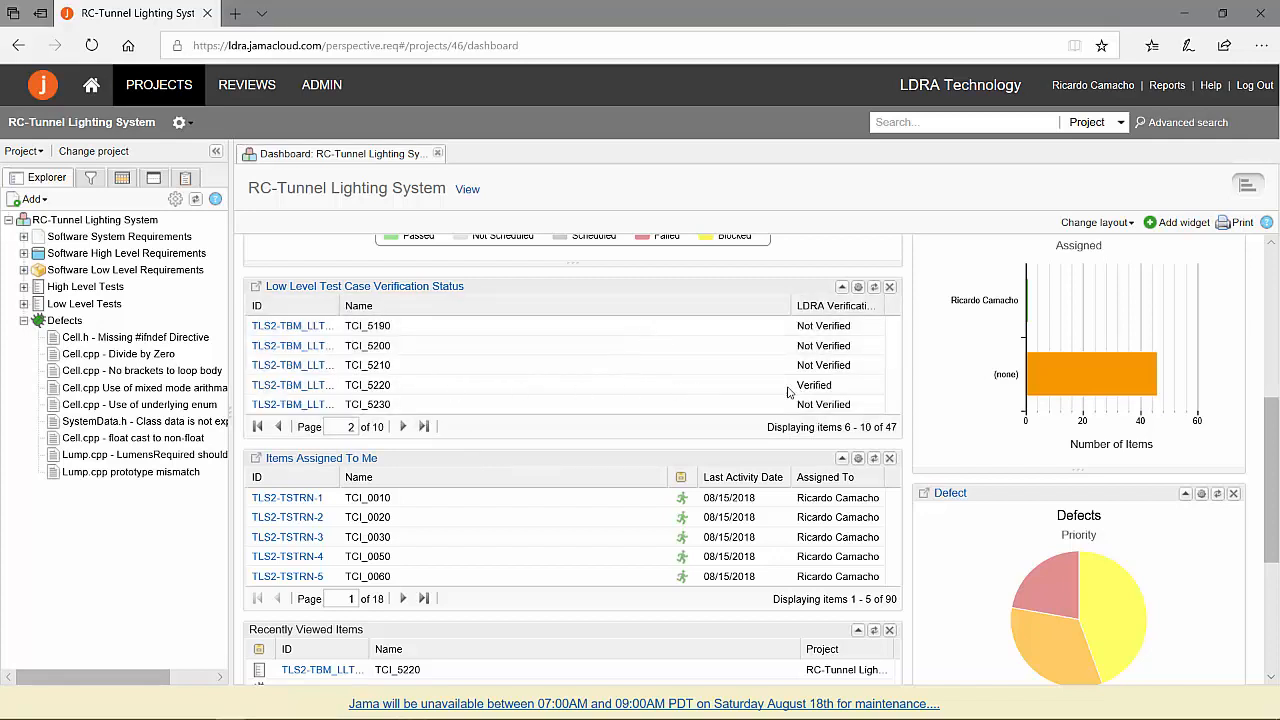
left_click(296, 392)
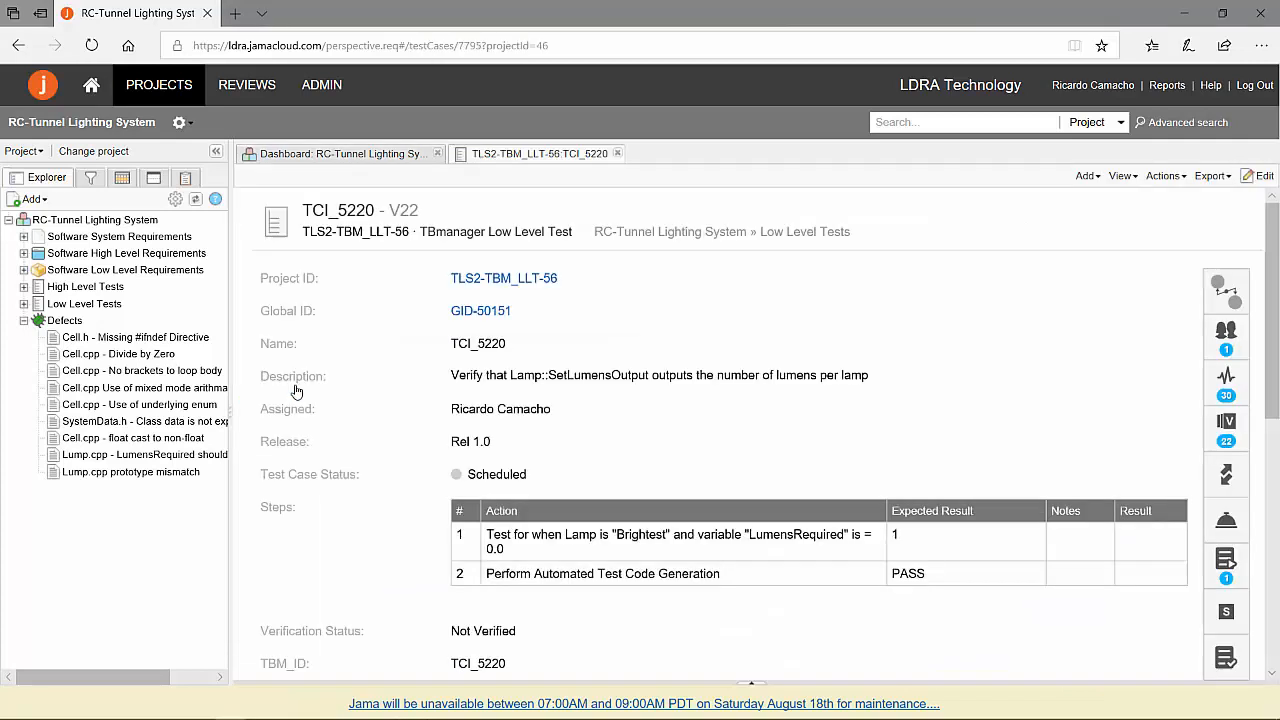
scroll(531, 474, "down", 10)
scroll(530, 486, "down", 1)
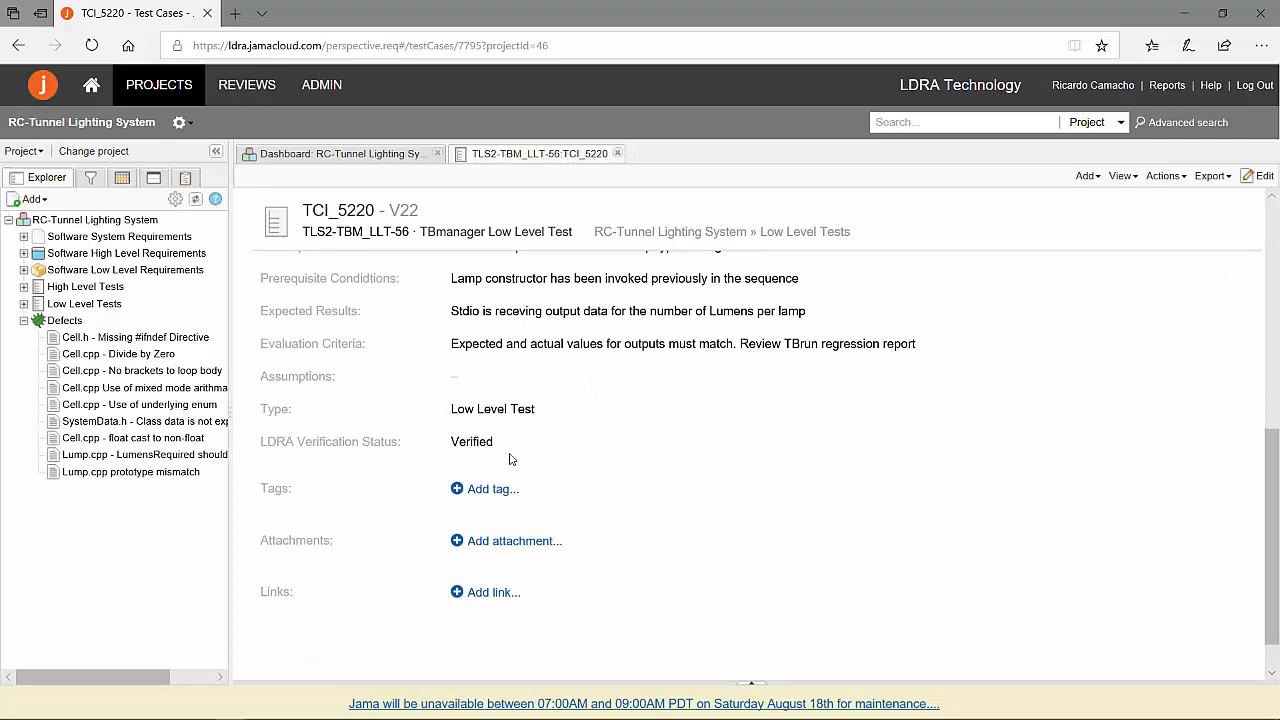
Batch update the status of TCI_5220's test run to Passed without a notification comment, and close the test runs list.
scroll(511, 459, "up", 3)
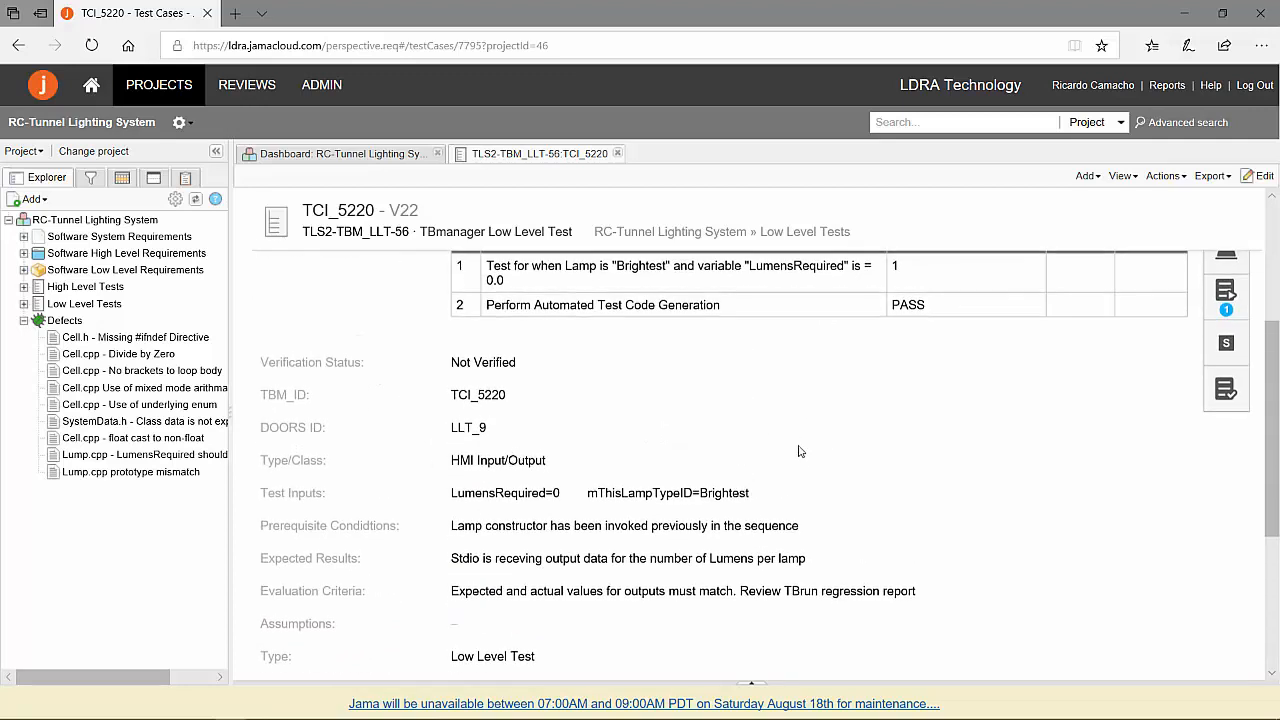
scroll(1023, 413, "up", 1)
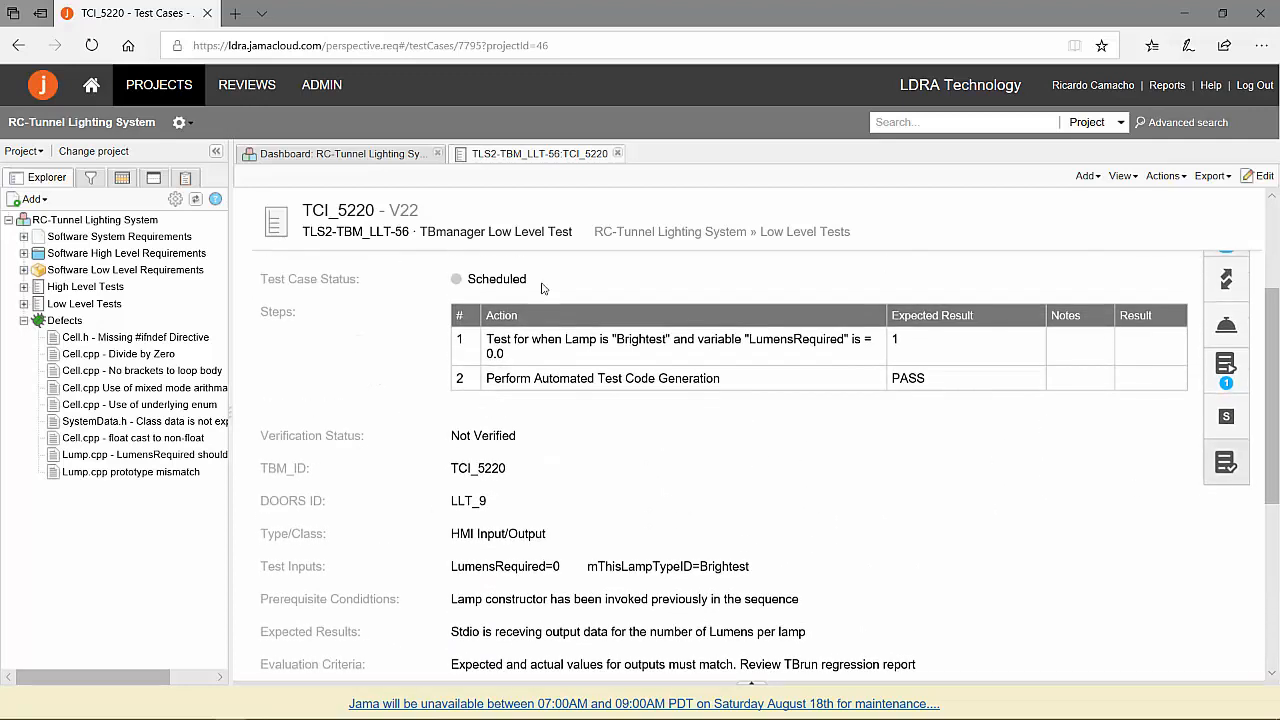
left_click(1231, 373)
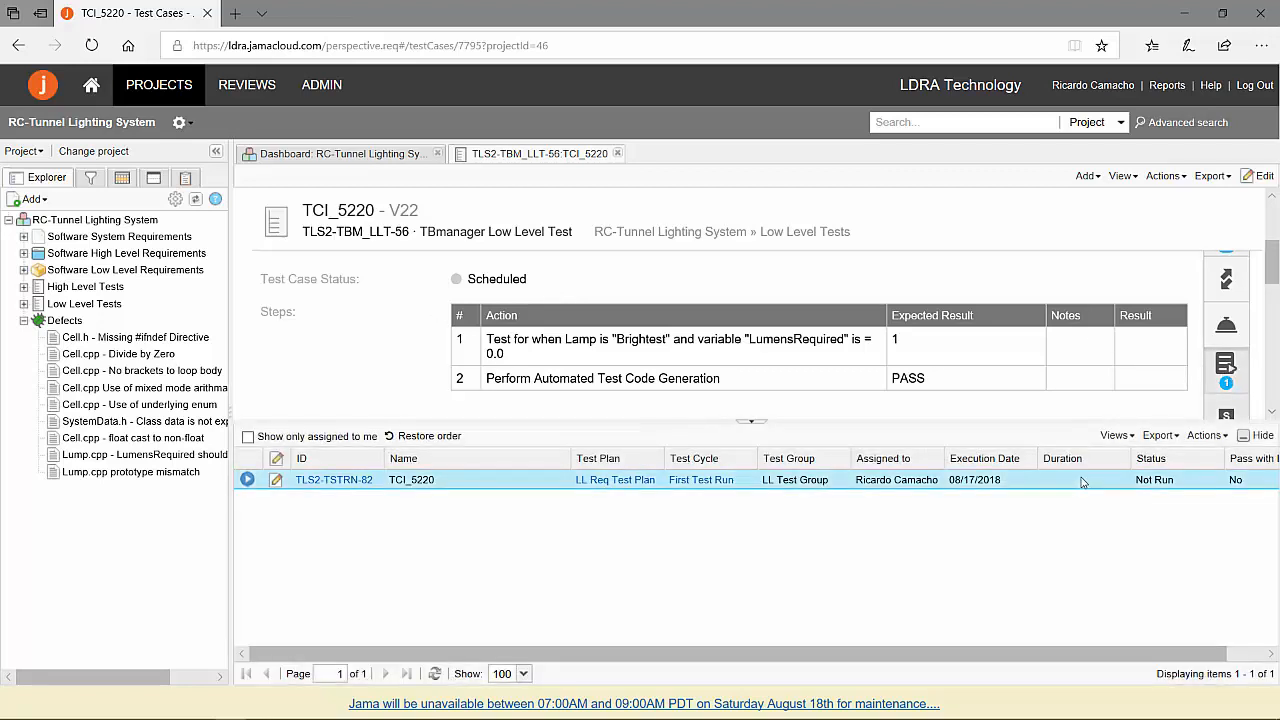
left_click(1207, 435)
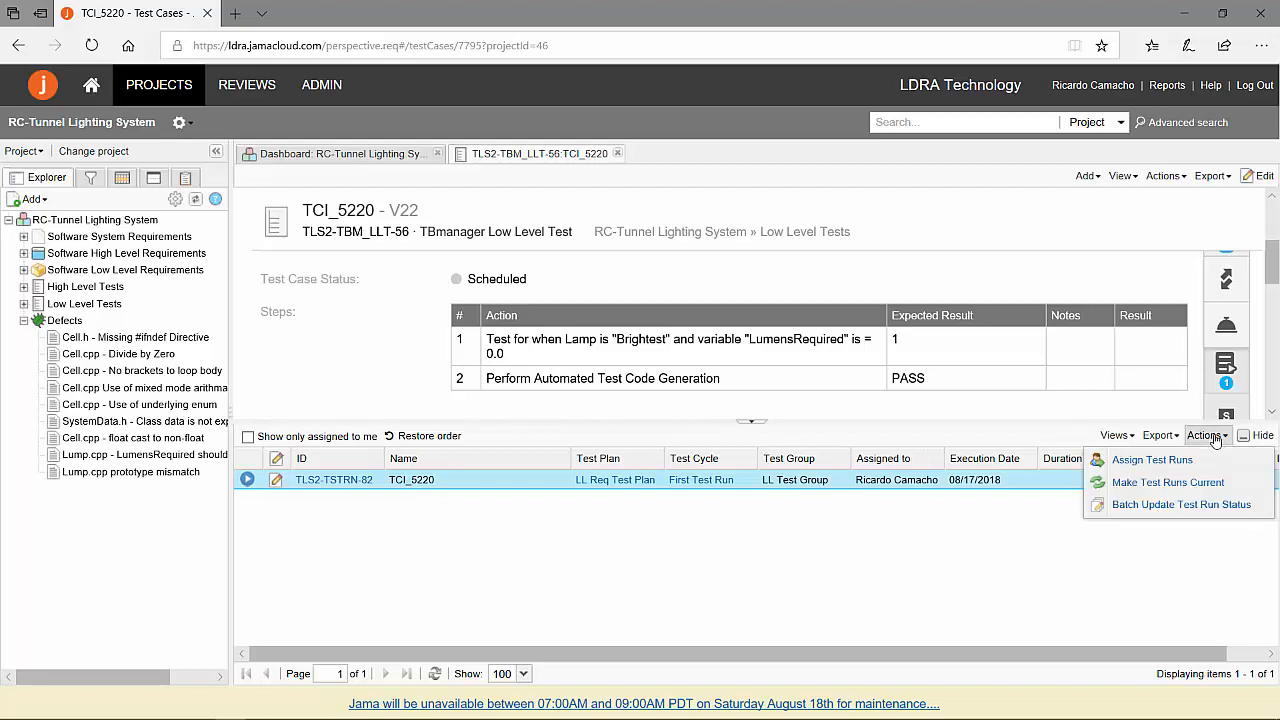
left_click(1180, 506)
left_click(903, 574)
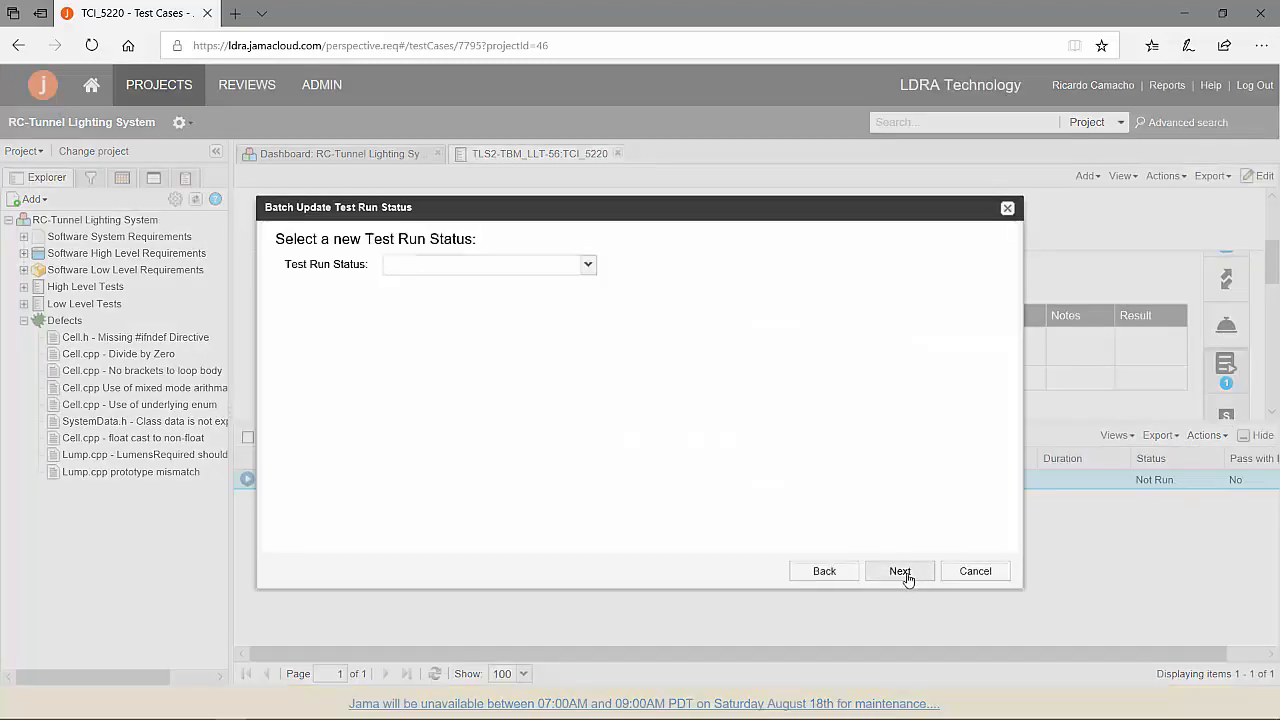
left_click(588, 264)
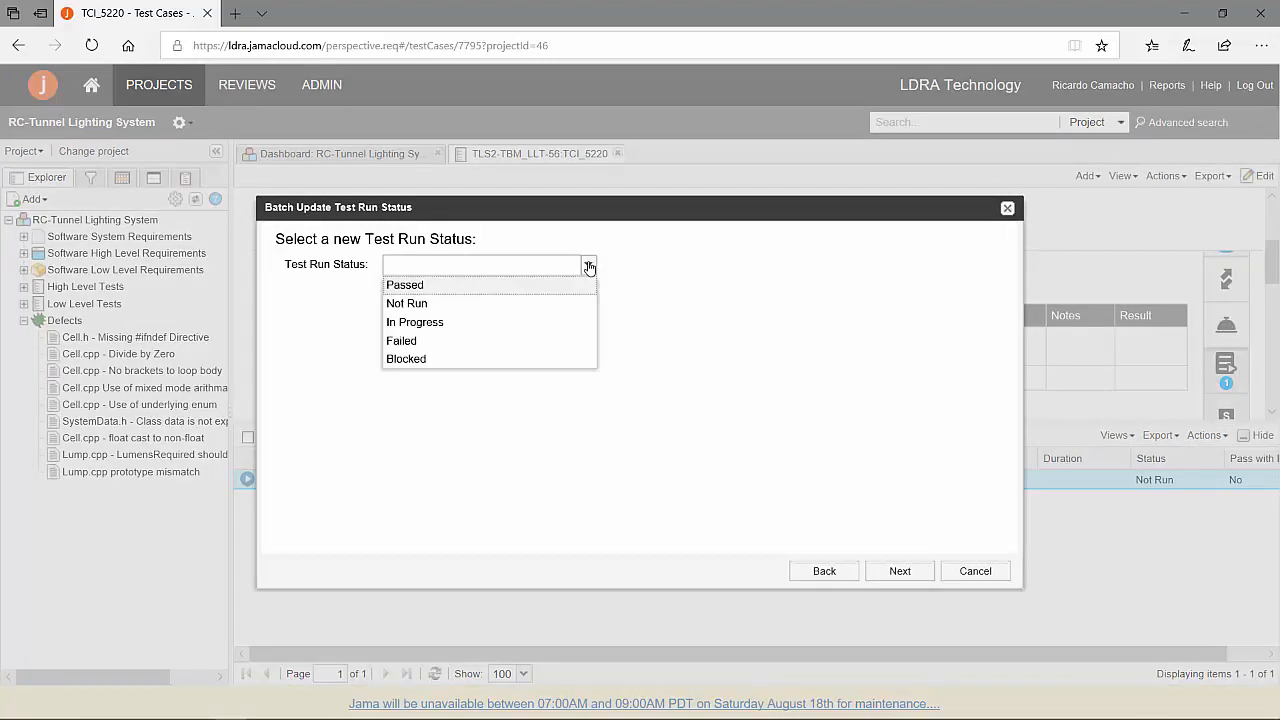
left_click(423, 286)
left_click(902, 574)
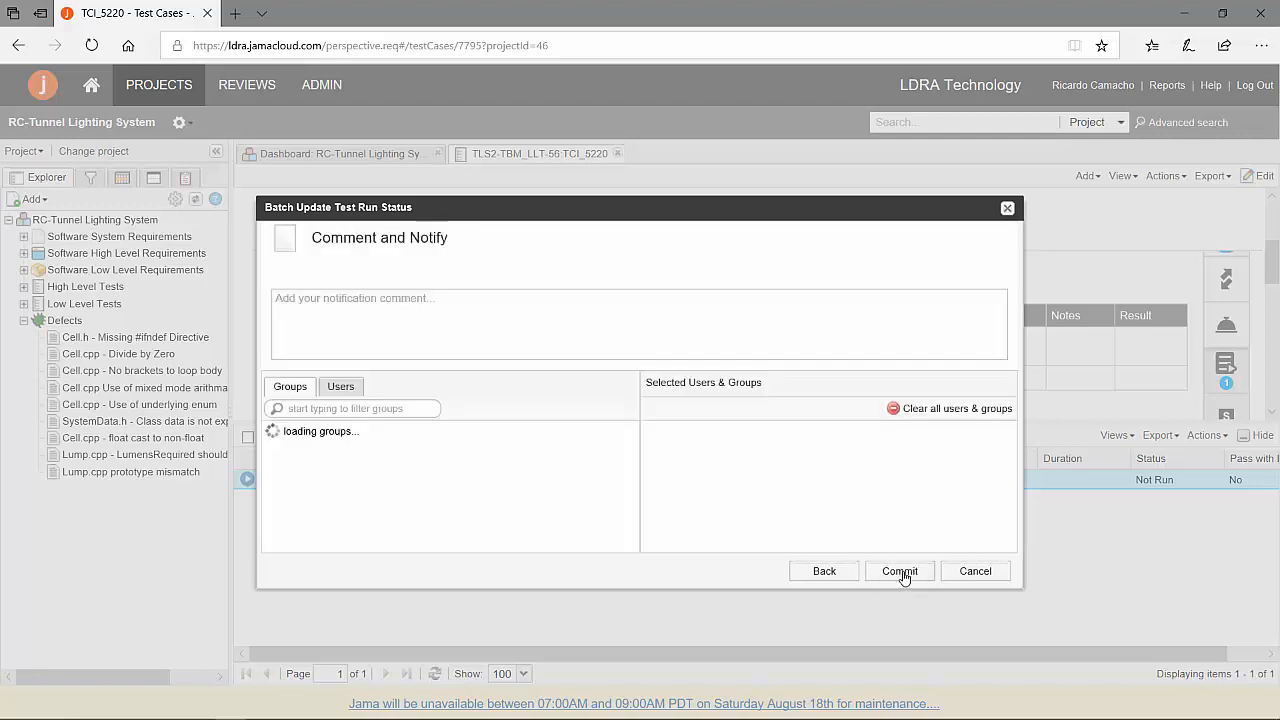
left_click(900, 572)
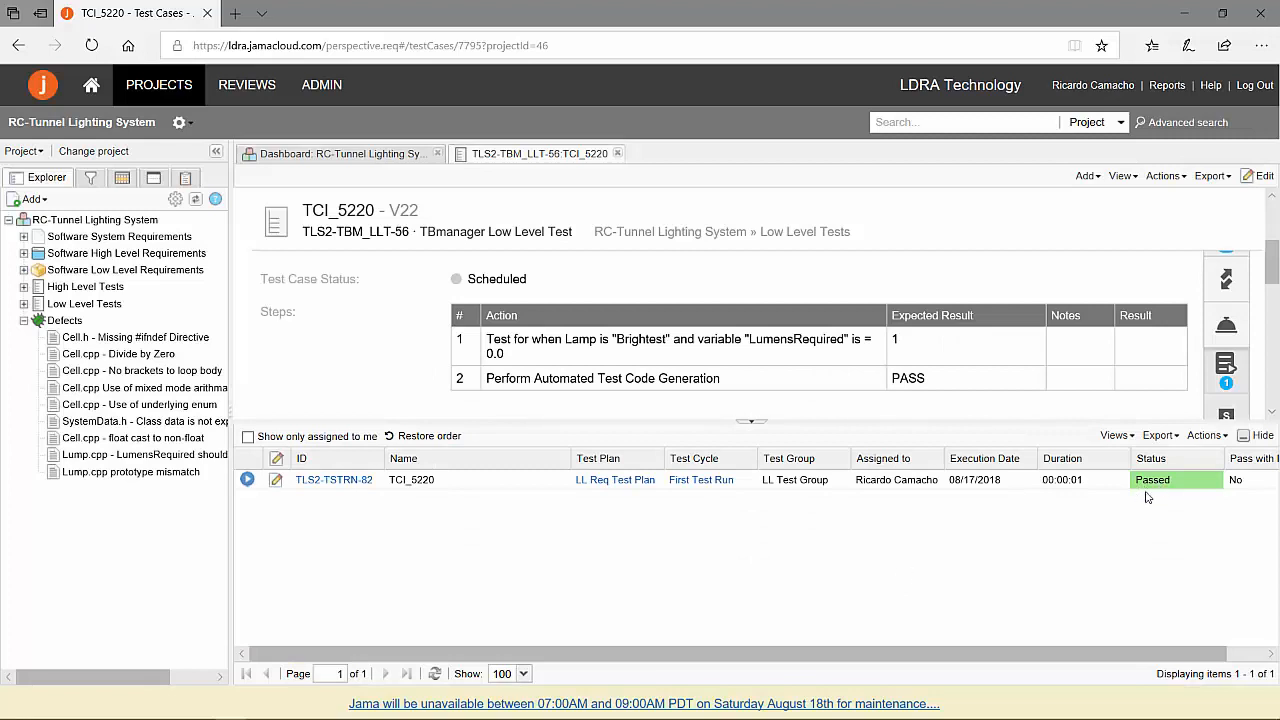
left_click(1246, 437)
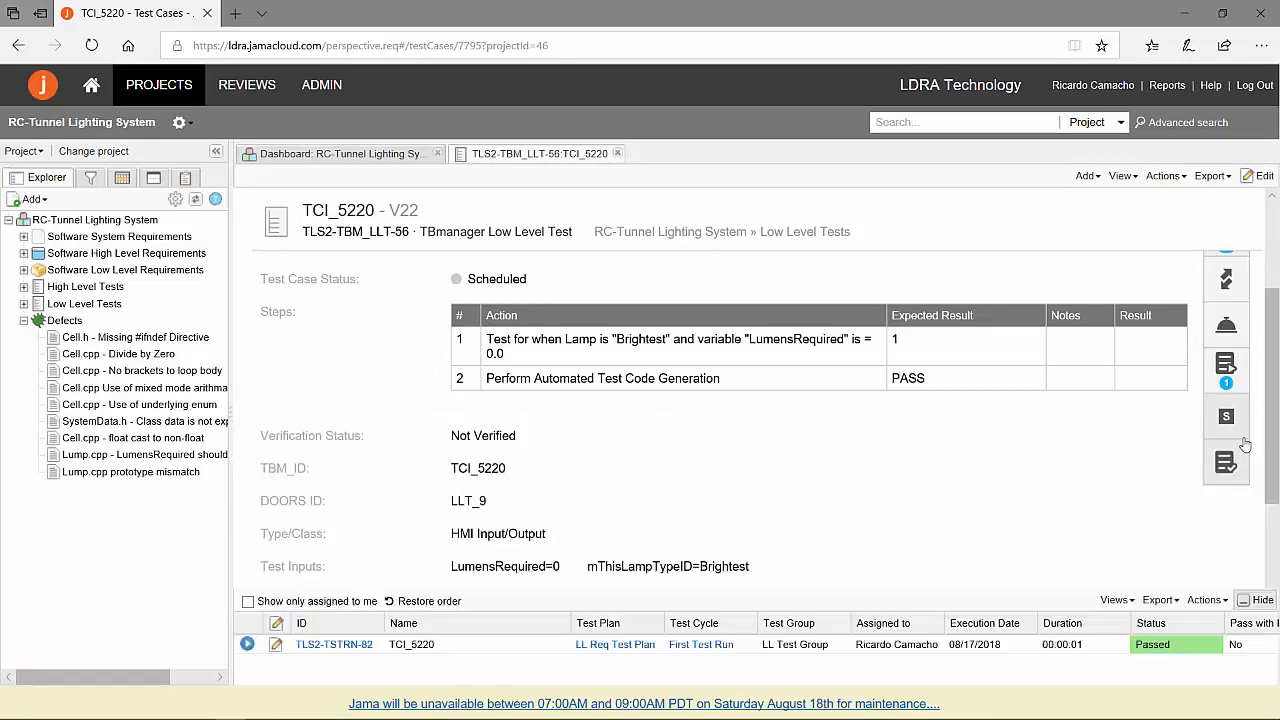
Return to the RC-Tunnel Lighting System dashboard, refresh the Status of Low Level Test Cases chart, and inspect its Passed slice.
left_click(393, 157)
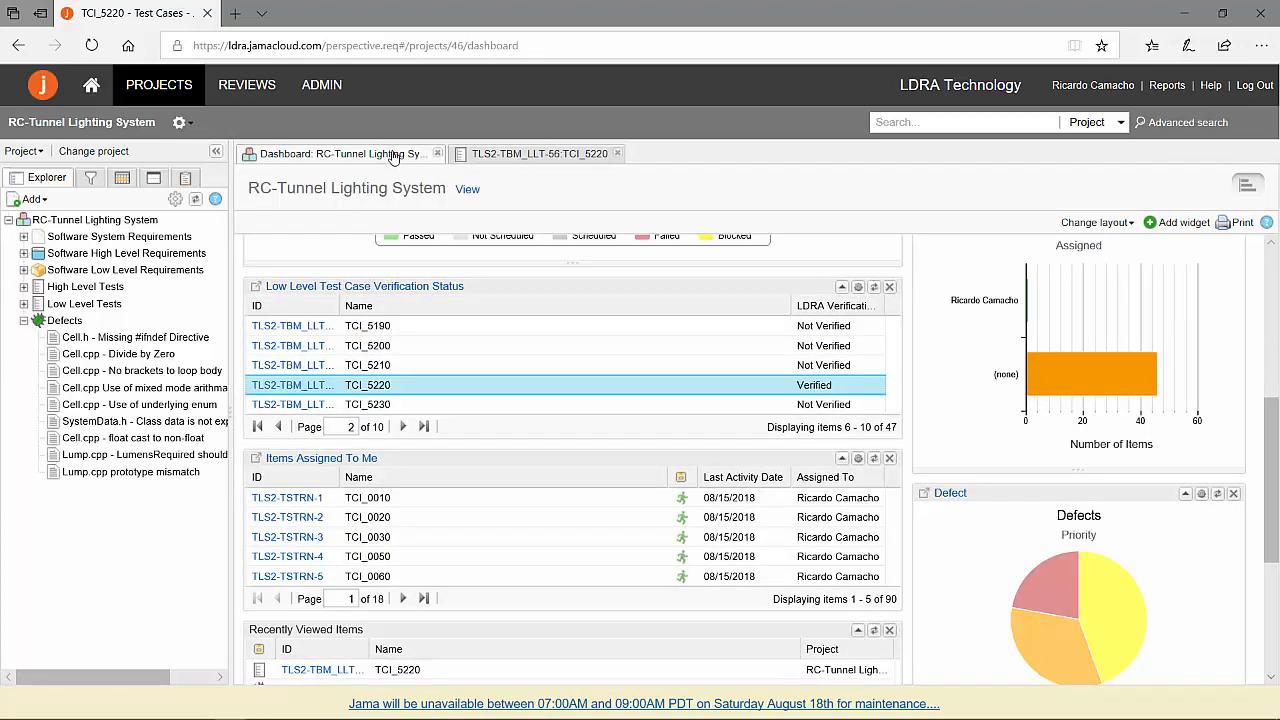
scroll(600, 340, "up", 3)
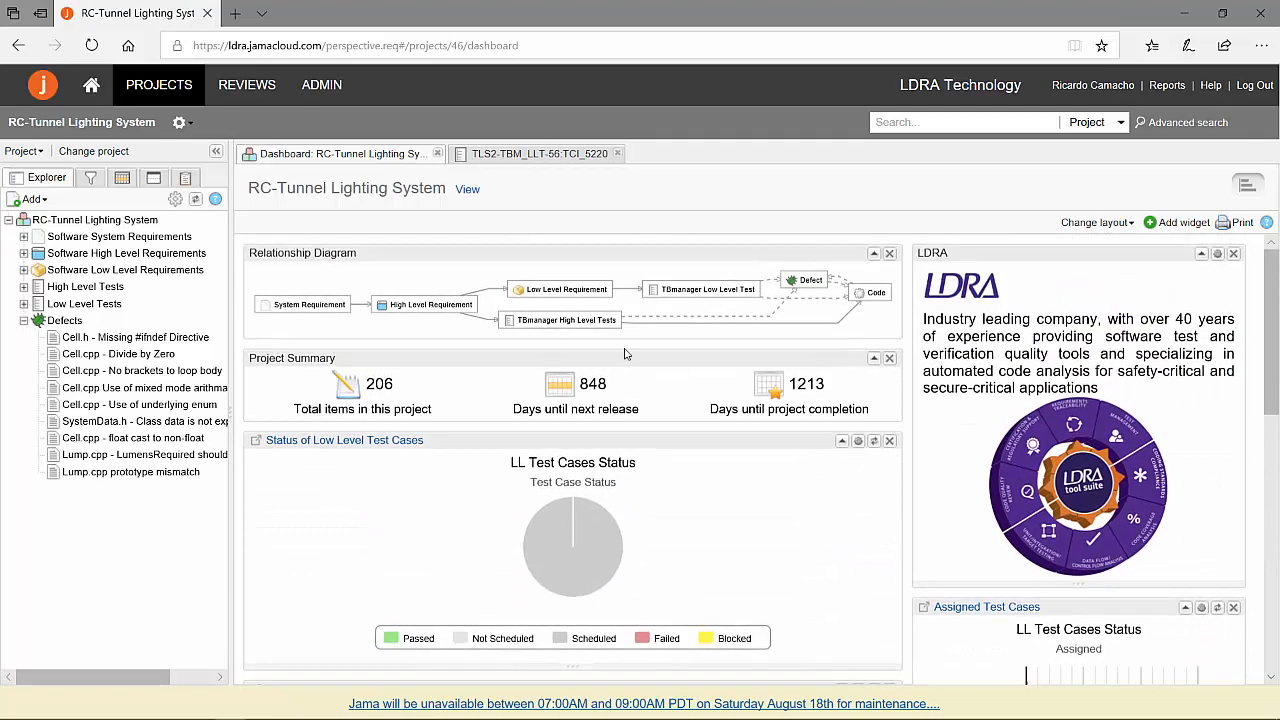
left_click(874, 443)
mouse_move(578, 510)
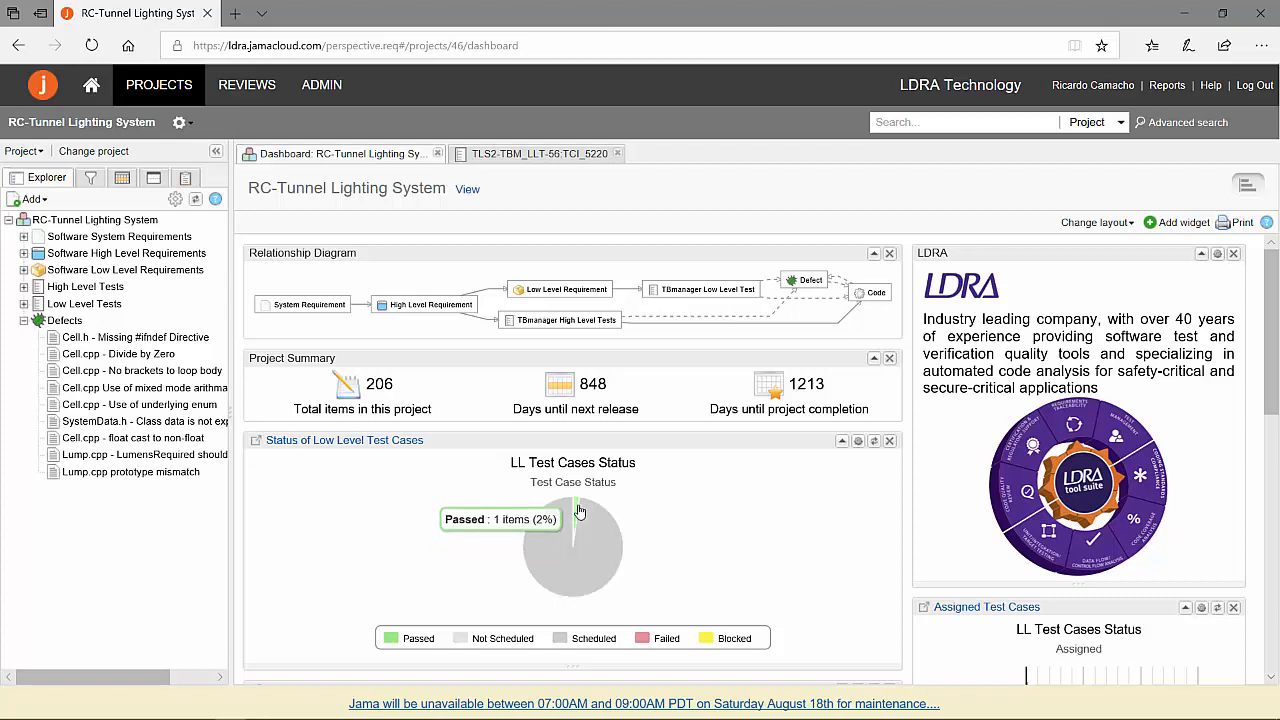